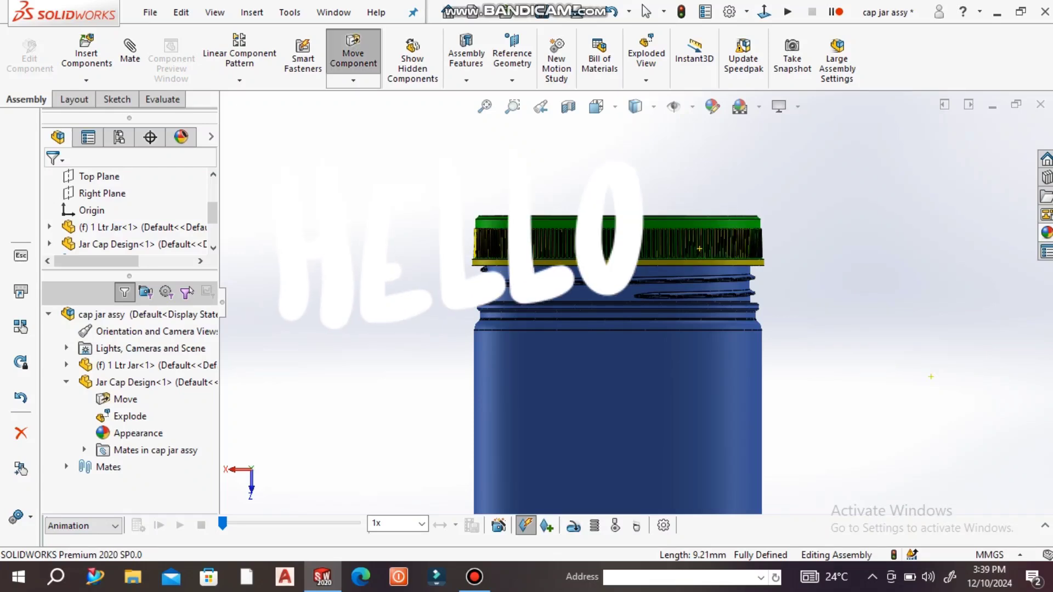
Drag and twist the green cap to confirm it screws down the jar's threads
mouse_move(606, 255)
mouse_down()
mouse_move(707, 260)
mouse_move(435, 270)
mouse_move(670, 278)
mouse_up()
click(602, 267)
mouse_move(574, 274)
mouse_down()
mouse_move(616, 260)
mouse_move(484, 258)
mouse_move(690, 269)
mouse_move(463, 277)
mouse_move(690, 281)
mouse_move(584, 271)
mouse_move(683, 264)
mouse_move(564, 272)
mouse_move(632, 272)
mouse_move(536, 254)
mouse_up()
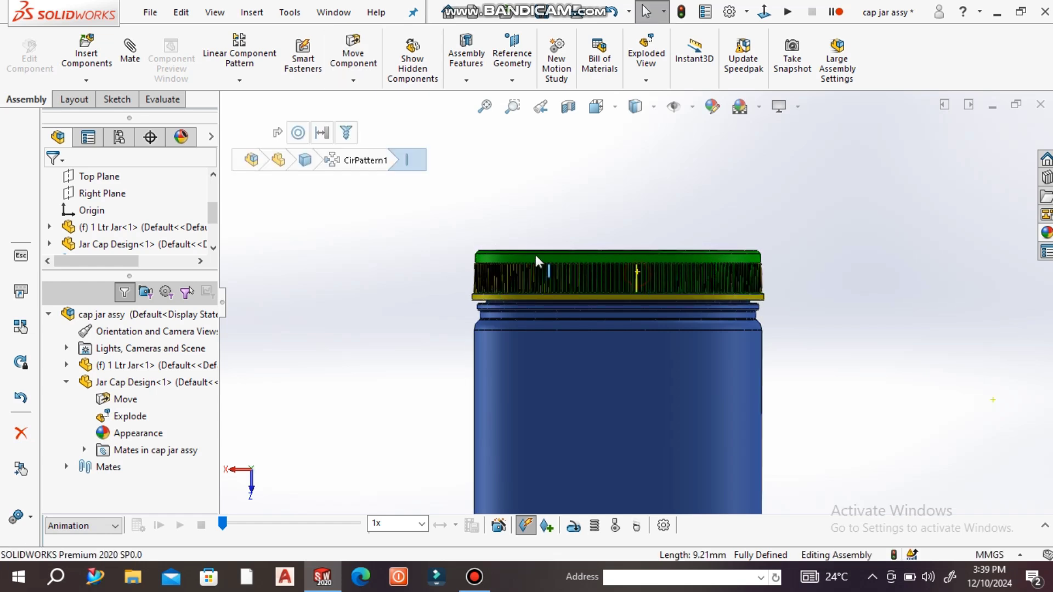
click(640, 298)
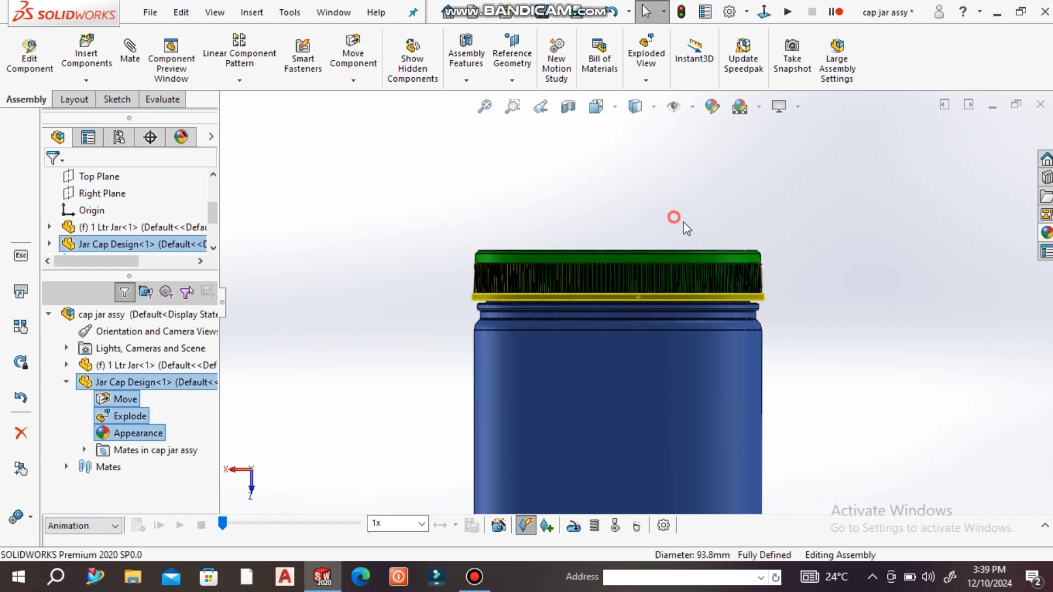
click(728, 278)
mouse_move(728, 277)
mouse_down()
mouse_move(554, 263)
mouse_move(430, 281)
mouse_up()
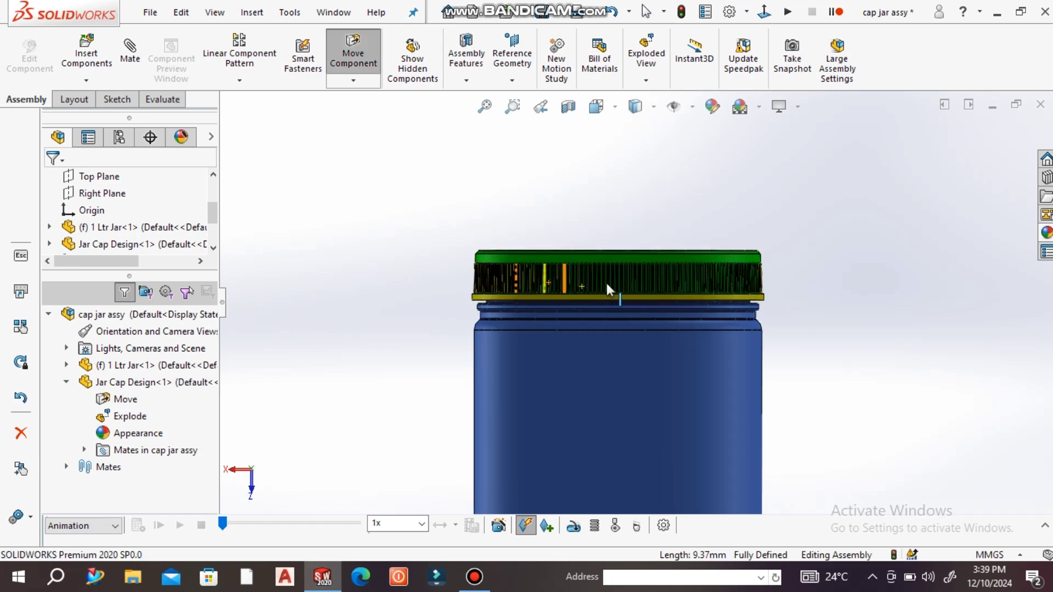
Exit Move Component, clear the selection, and show the motion study timeline
key(Escape)
click(838, 219)
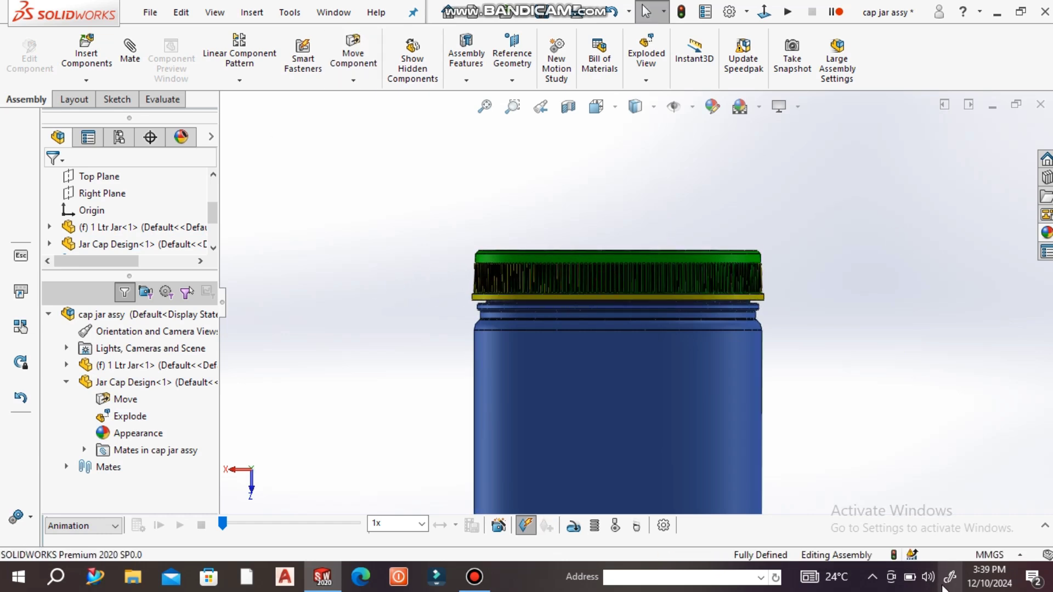
click(1045, 525)
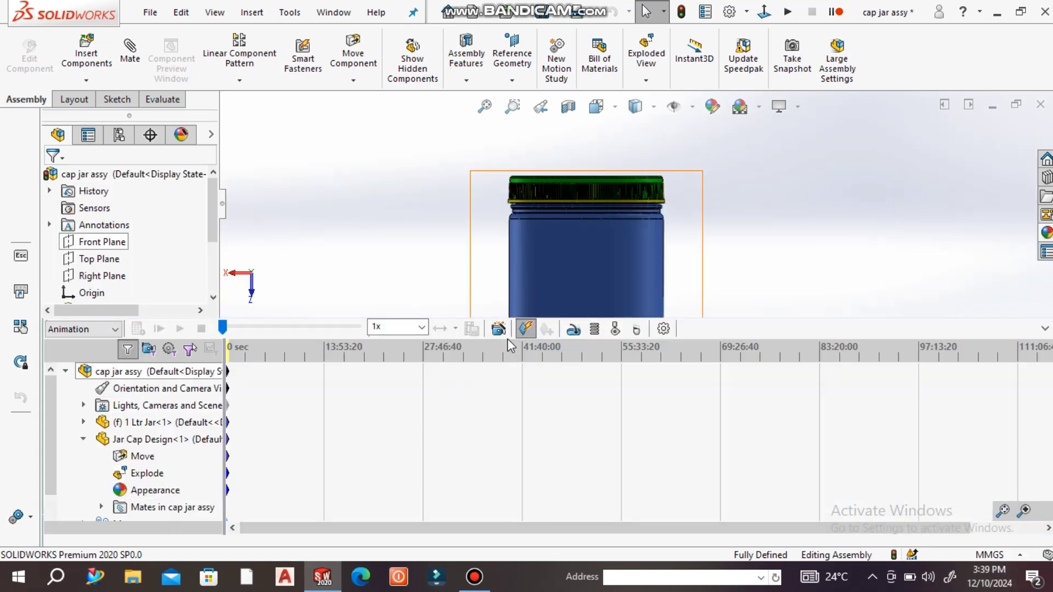
Start a motor, enlarge the model view over the timeline, and twist the cap on the jar
click(574, 329)
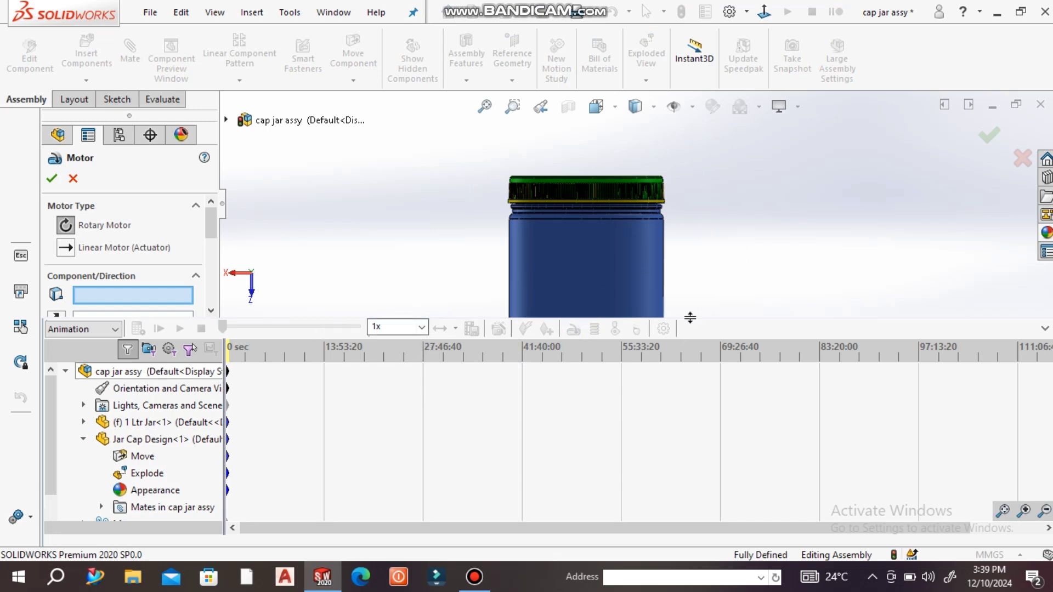
drag(747, 318, 730, 444)
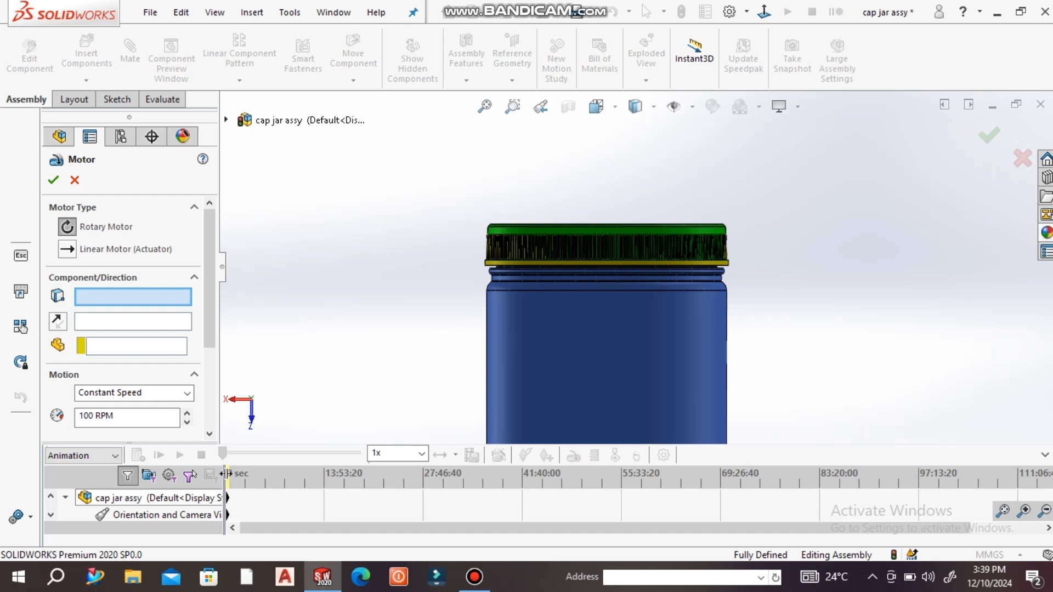
click(617, 251)
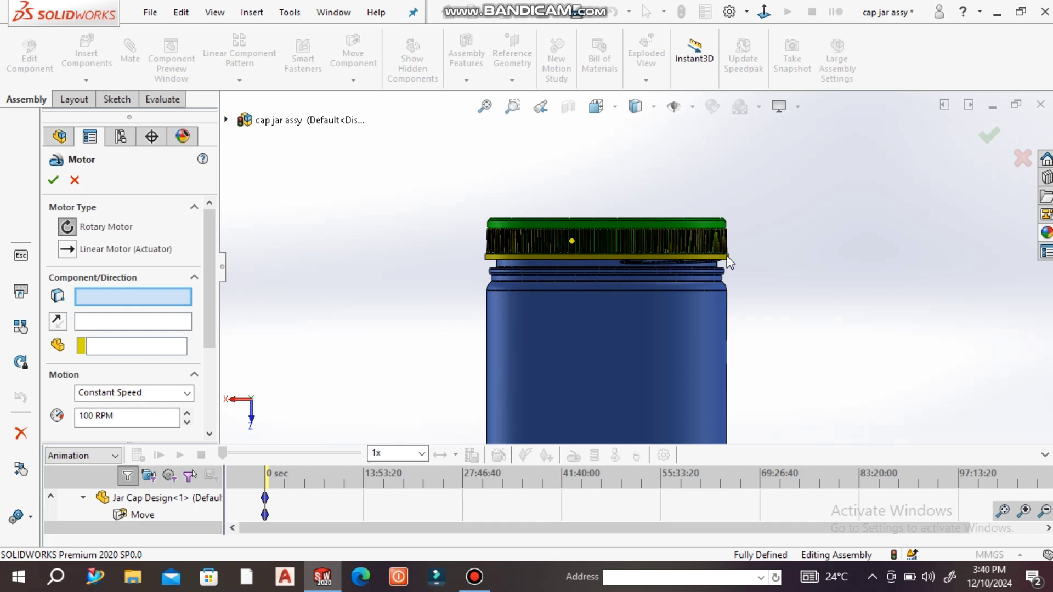
drag(536, 237, 555, 236)
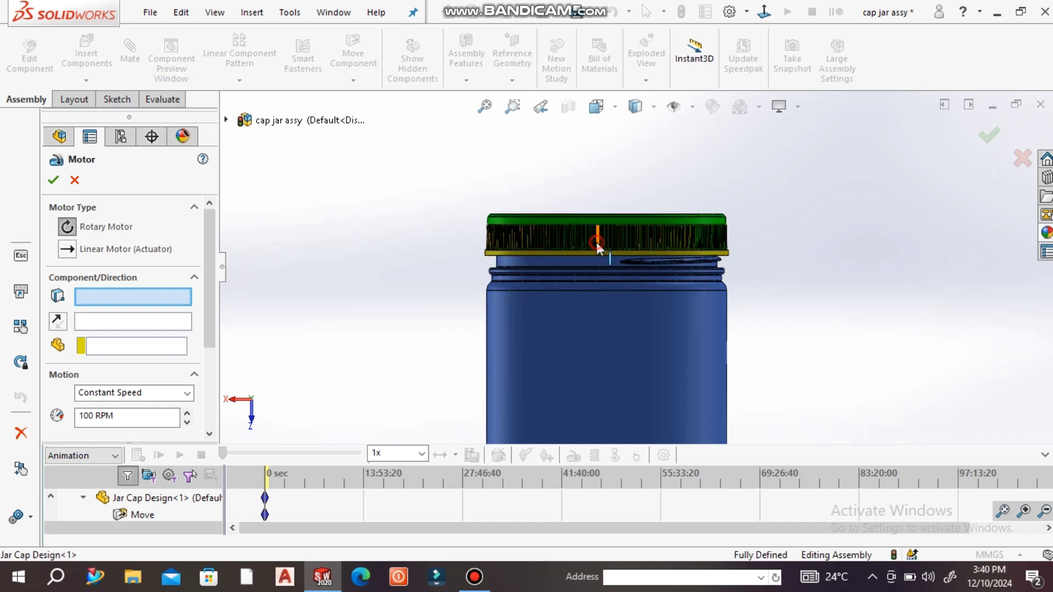
drag(688, 254, 738, 238)
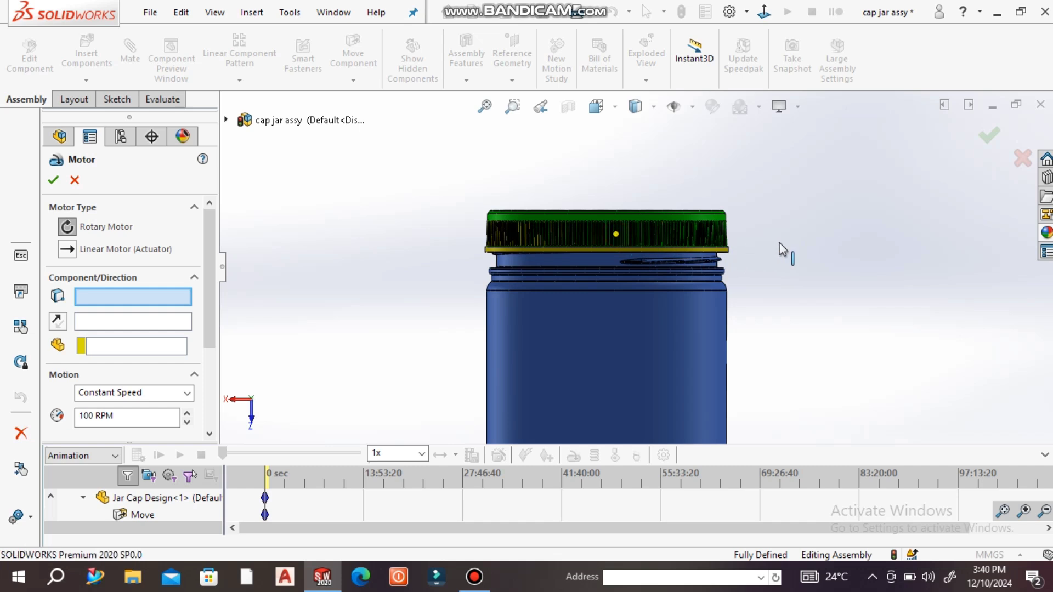
mouse_move(606, 228)
mouse_down()
mouse_move(733, 236)
mouse_move(653, 218)
mouse_move(788, 235)
mouse_move(617, 228)
mouse_move(735, 236)
mouse_move(716, 215)
mouse_move(601, 228)
mouse_move(671, 228)
mouse_up()
scroll(586, 247, down, 1)
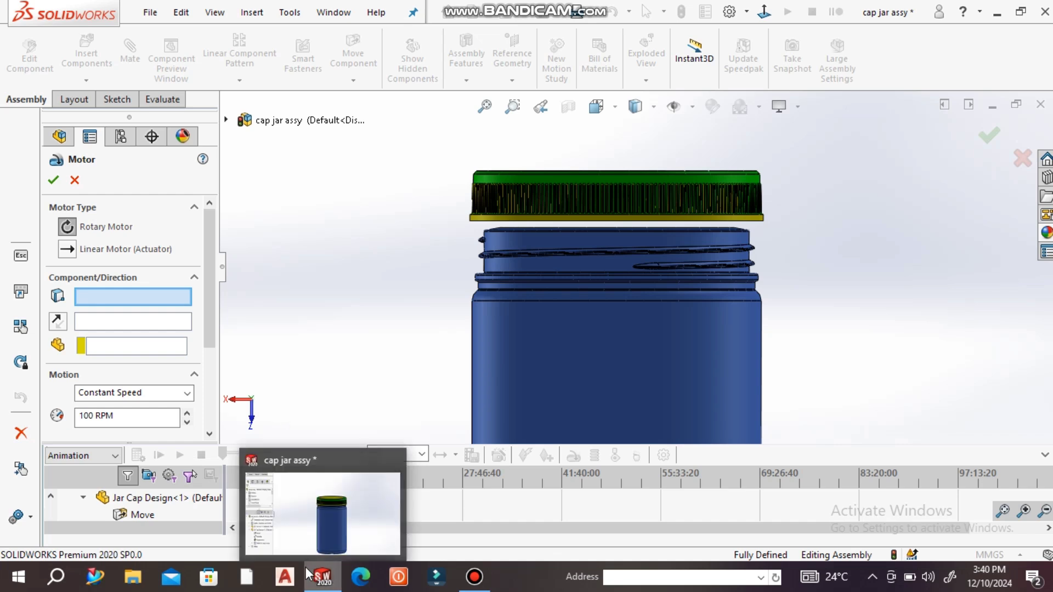
mouse_move(527, 220)
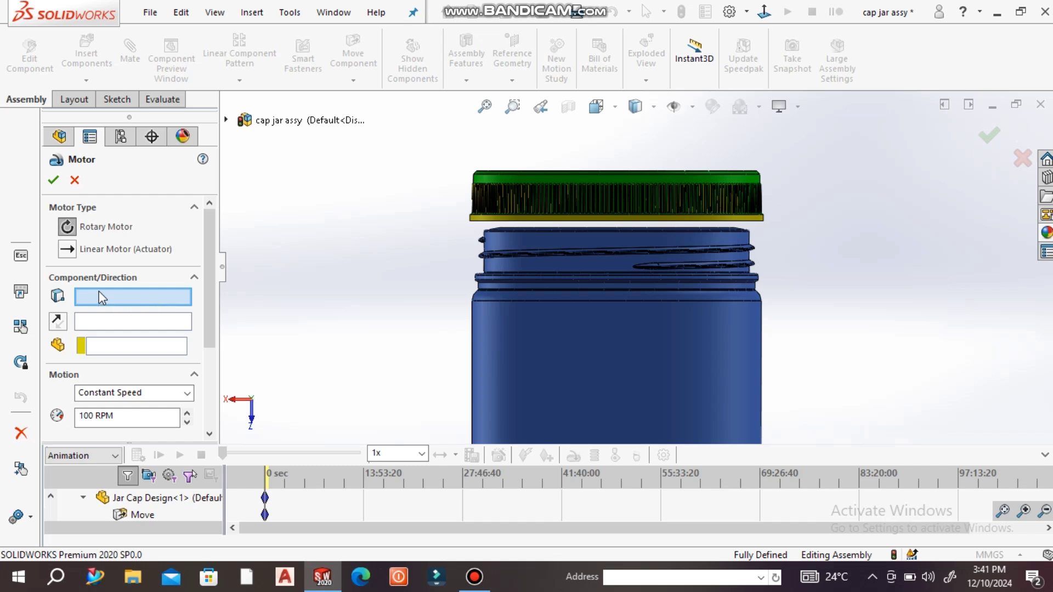
Add a rotary motor on the cap's bottom face at 10 RPM, with direction toggled and restored
click(518, 216)
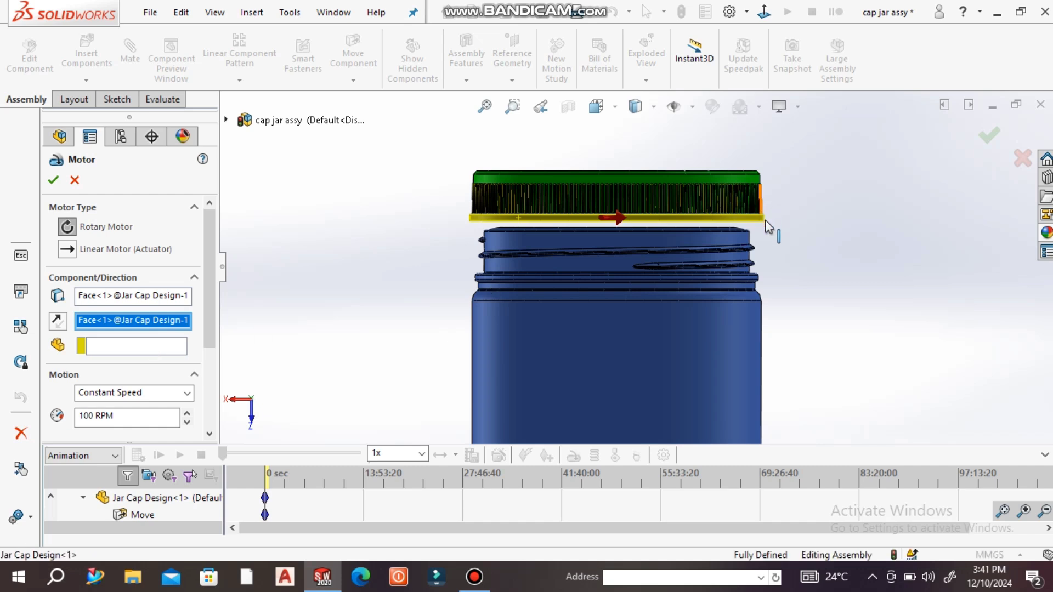
middle_drag(765, 219, 770, 247)
click(58, 321)
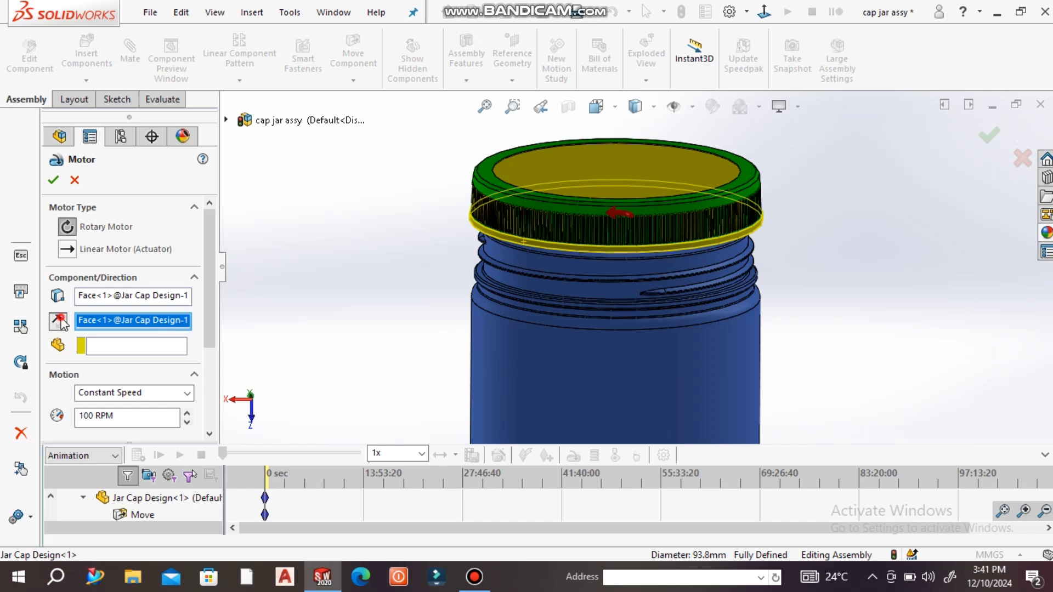
click(59, 321)
click(90, 420)
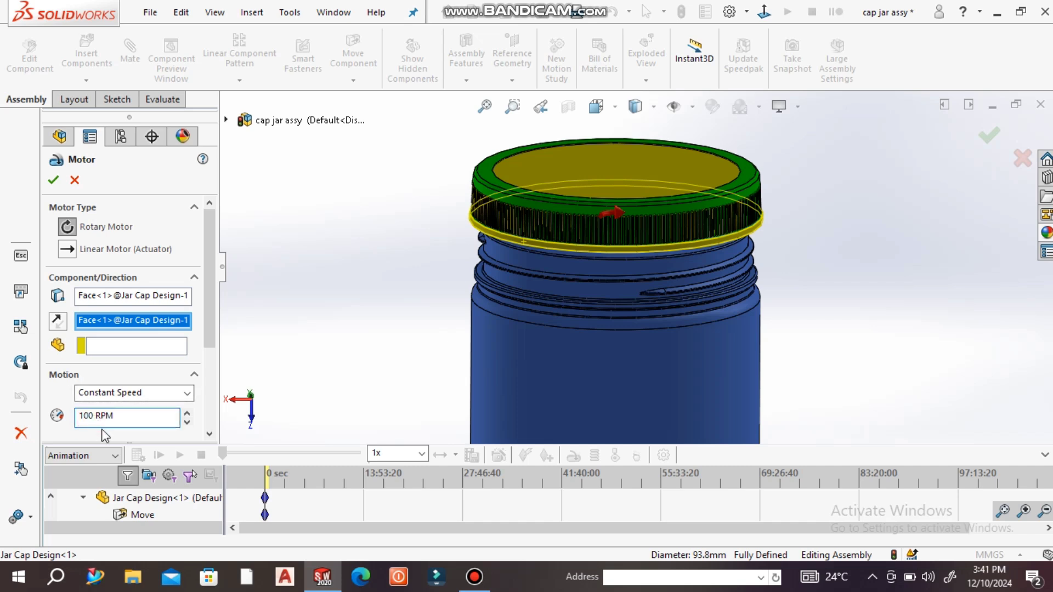
key(BackSpace)
click(53, 180)
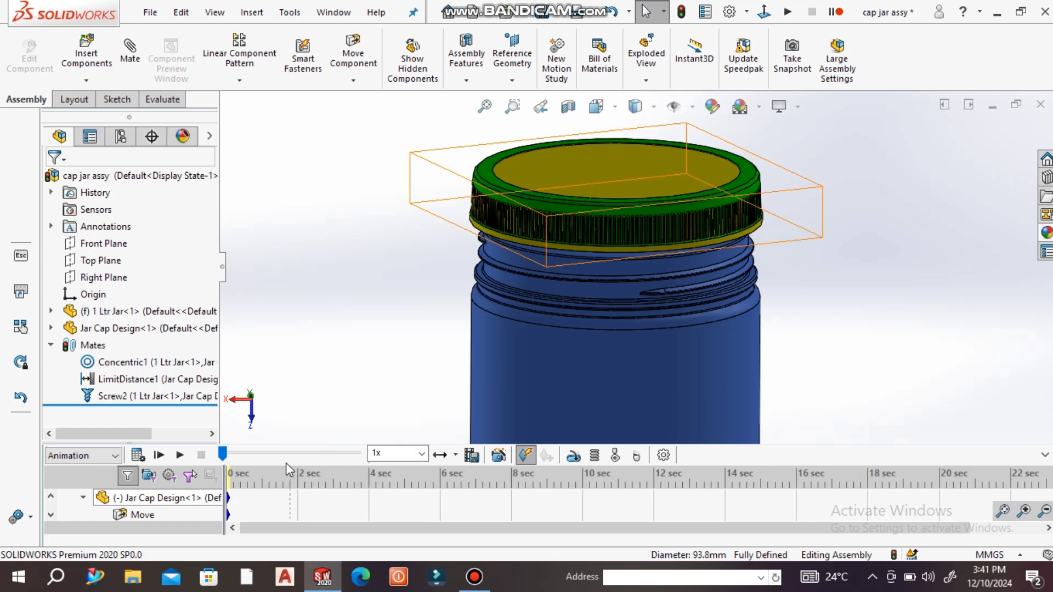
Calculate the motion study, fit the jar in view, and stop playback
click(180, 457)
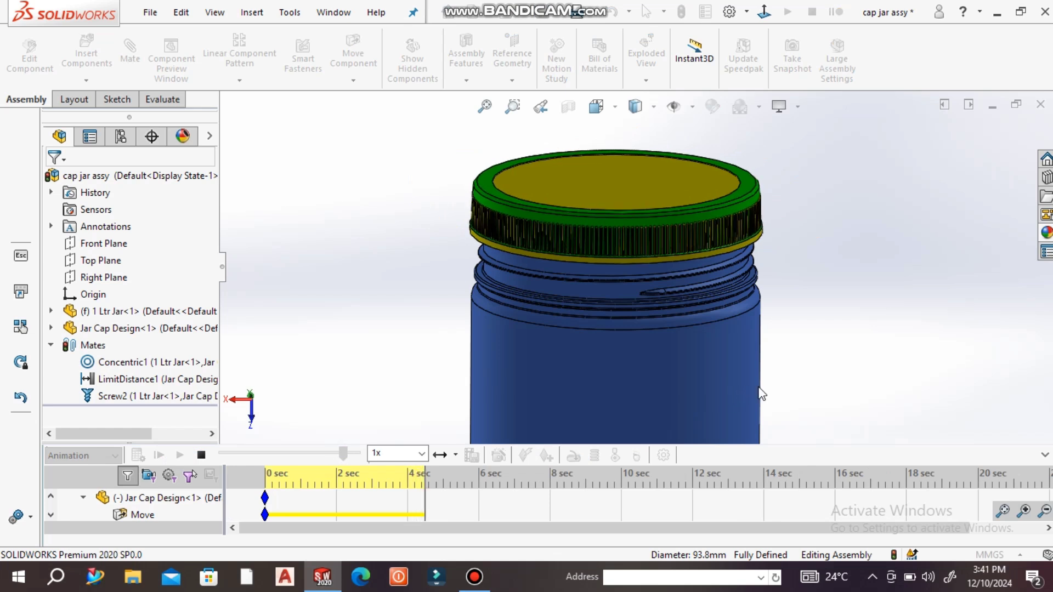
key(f)
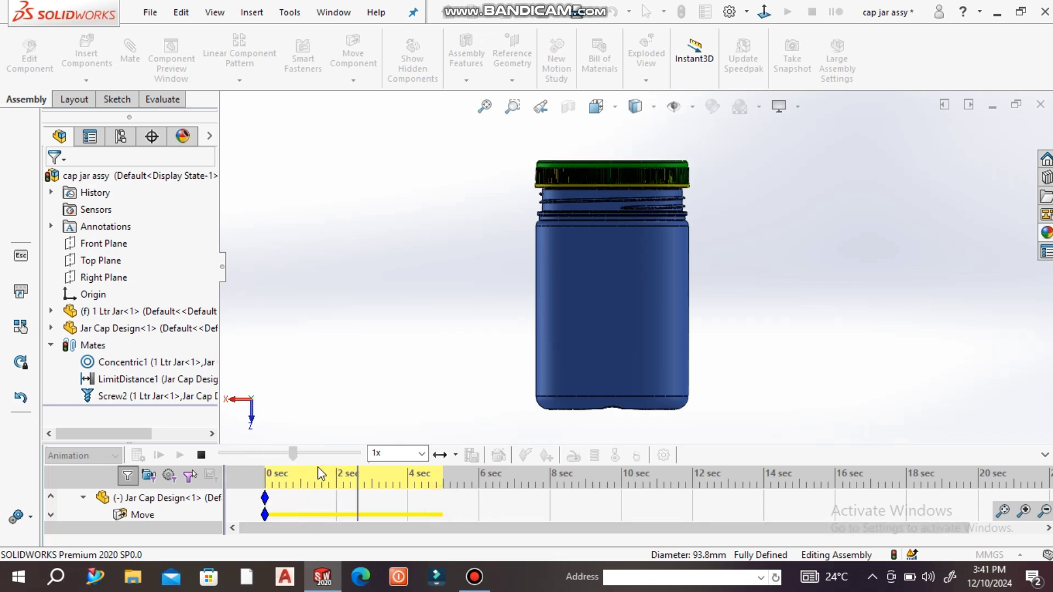
click(201, 455)
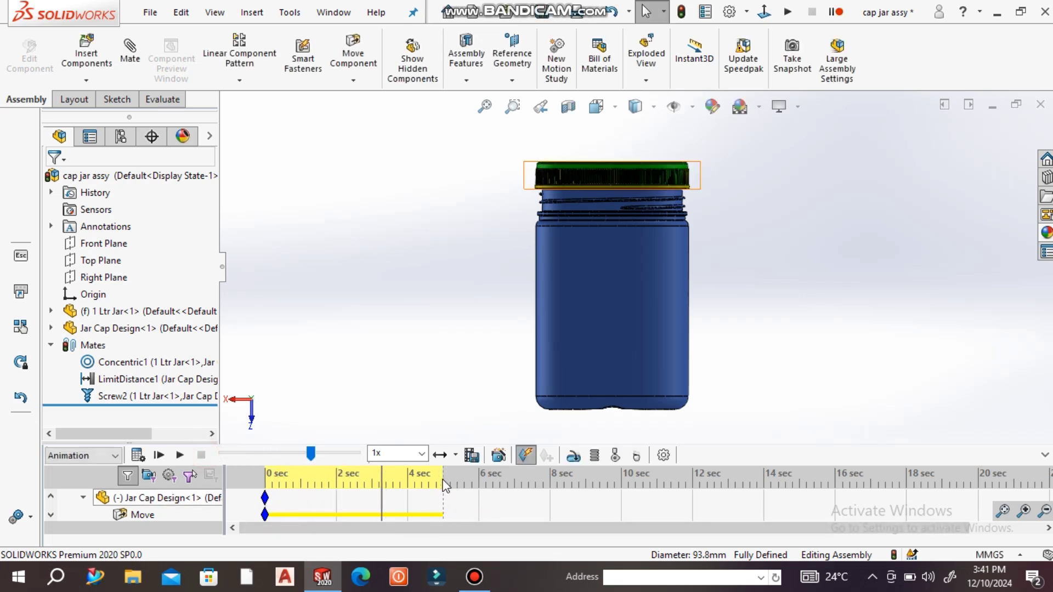
Scrub the time marker out to about 7 seconds and back near the start
drag(578, 495, 578, 494)
drag(383, 496, 528, 495)
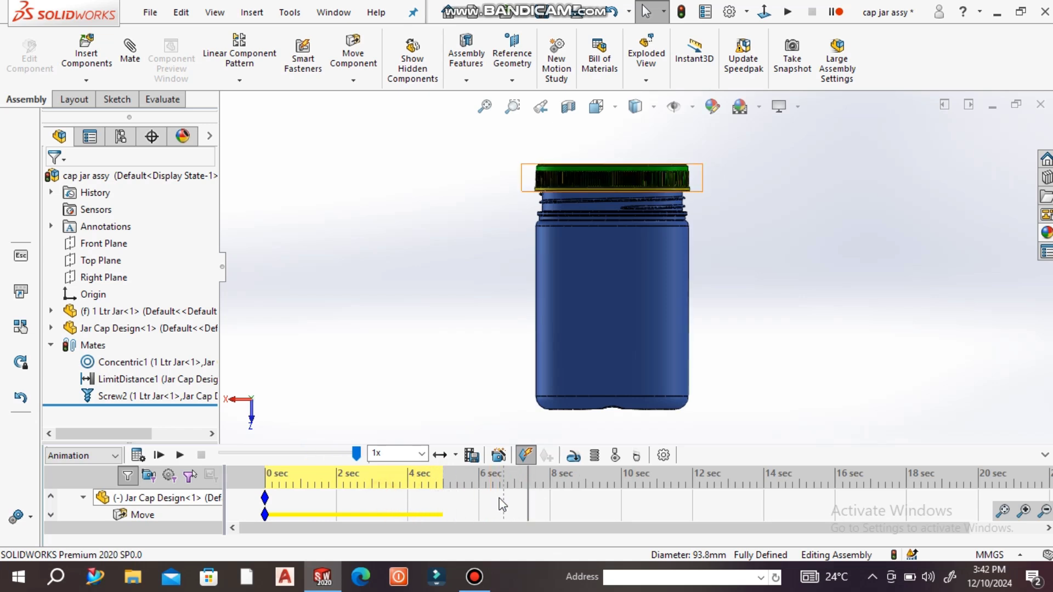
mouse_move(528, 501)
mouse_down()
mouse_move(299, 509)
mouse_move(382, 507)
mouse_move(445, 487)
mouse_up()
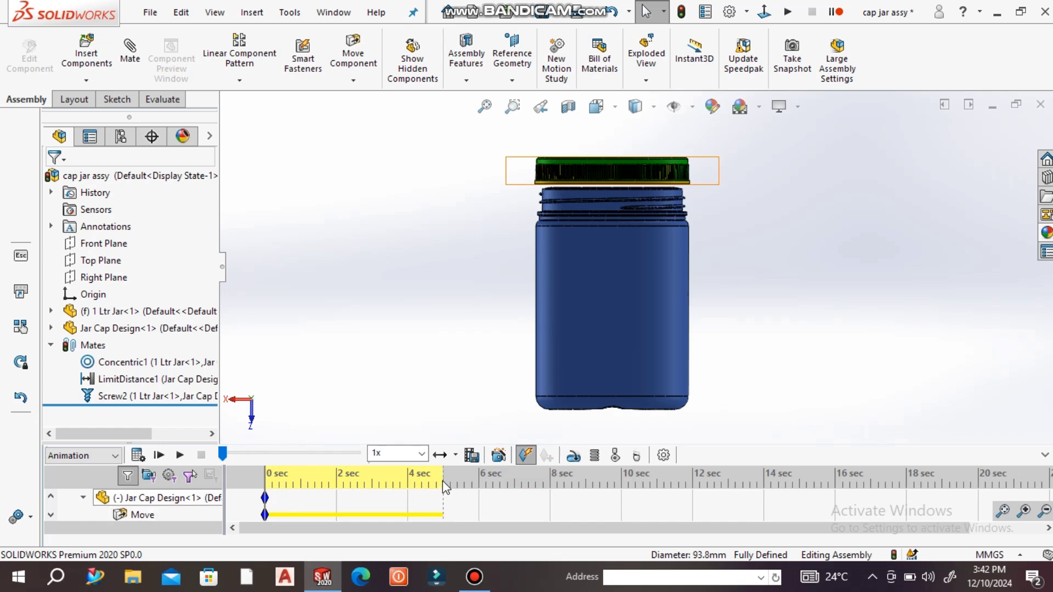
Return the time marker to 0 seconds
scroll(444, 482, up, 1)
click(409, 482)
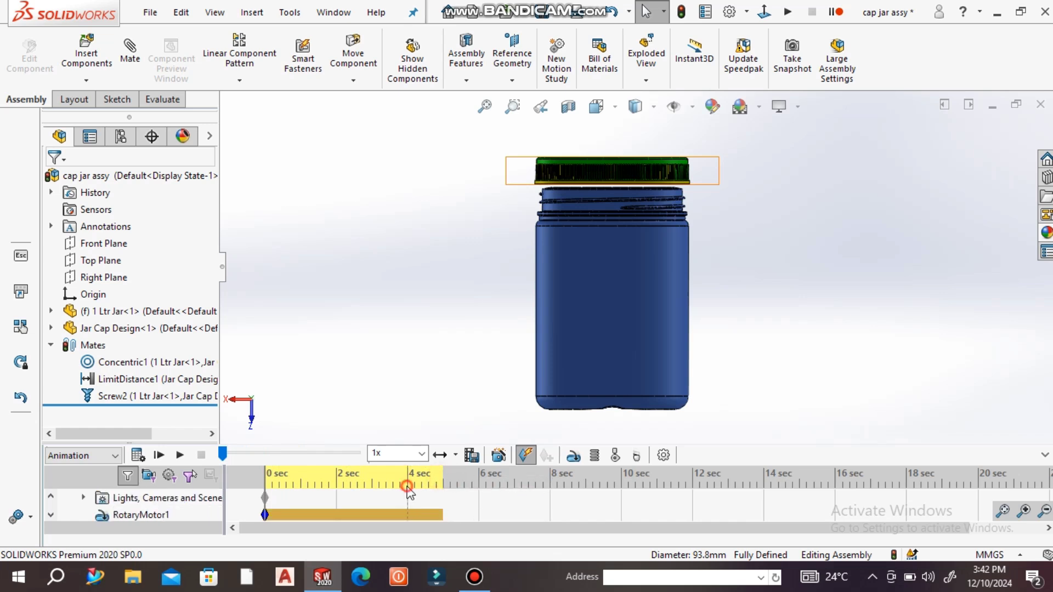
drag(409, 482, 265, 493)
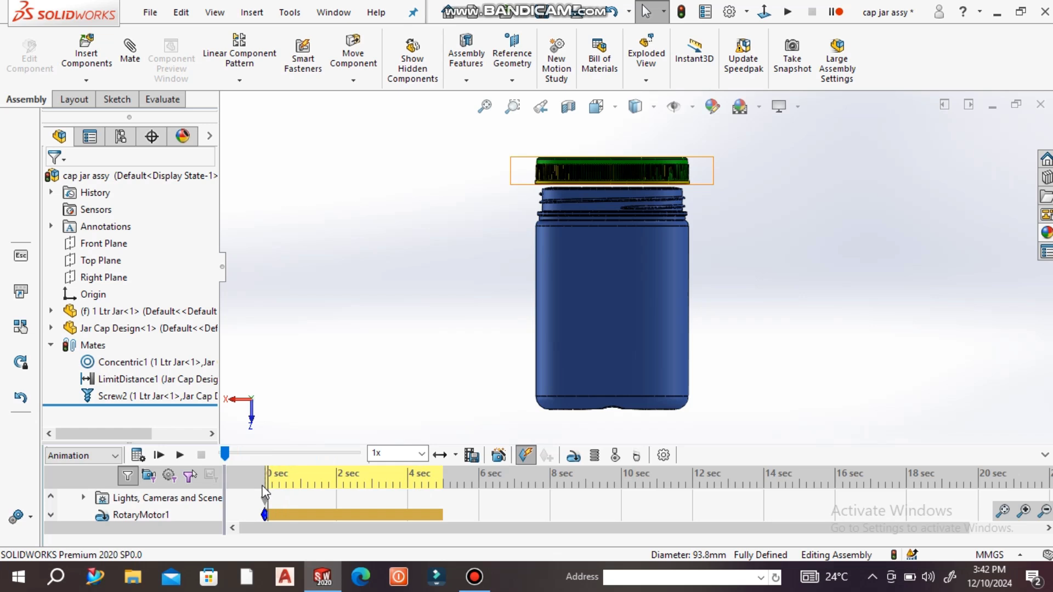
Enlarge the timeline pane to list the motor and cap rows, then play from the start
click(1042, 460)
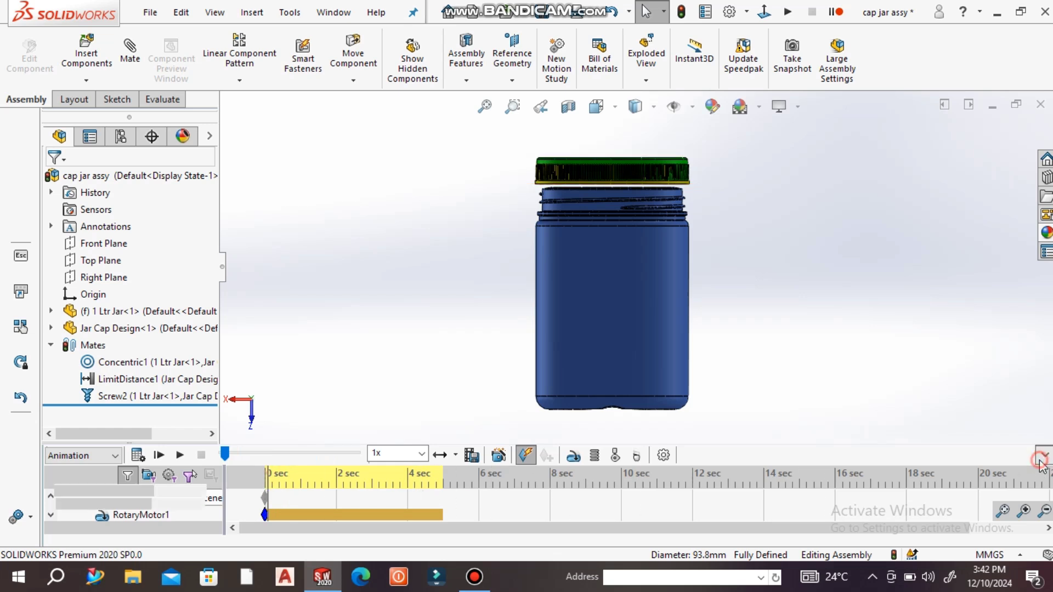
click(1042, 524)
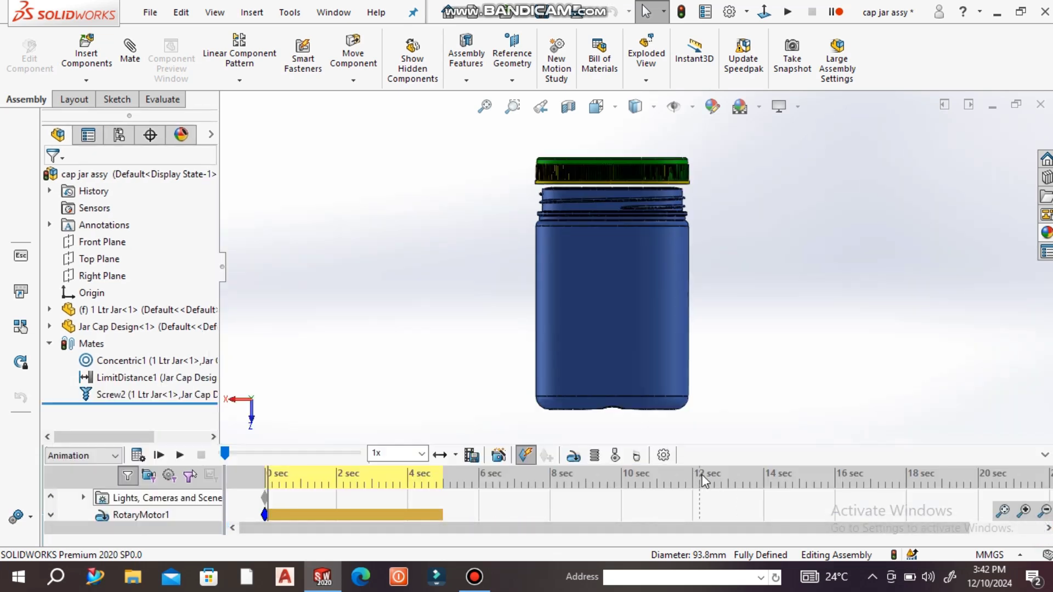
click(722, 446)
drag(722, 445, 735, 364)
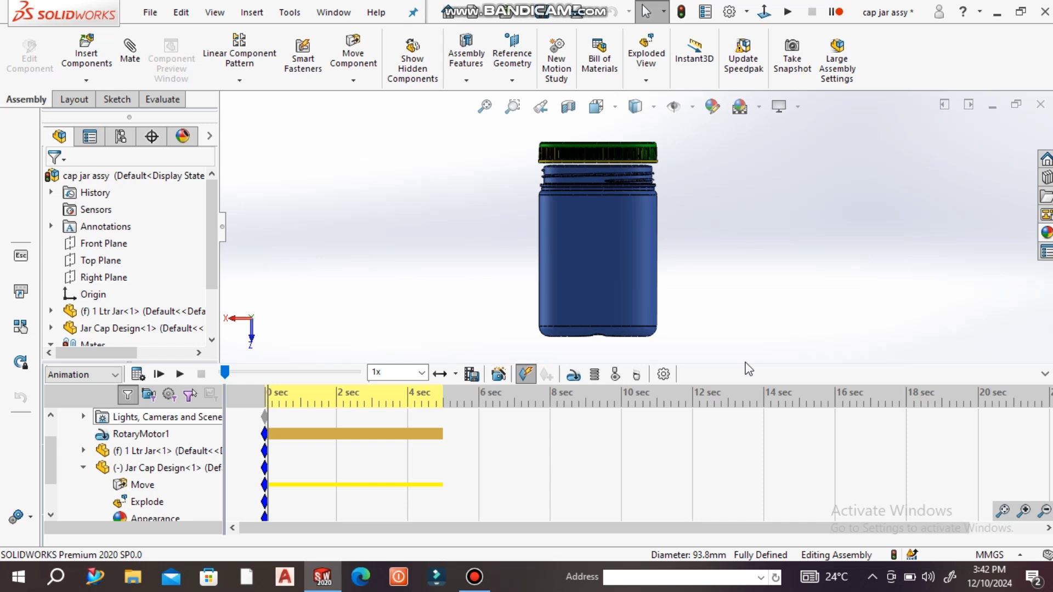
drag(745, 363, 756, 314)
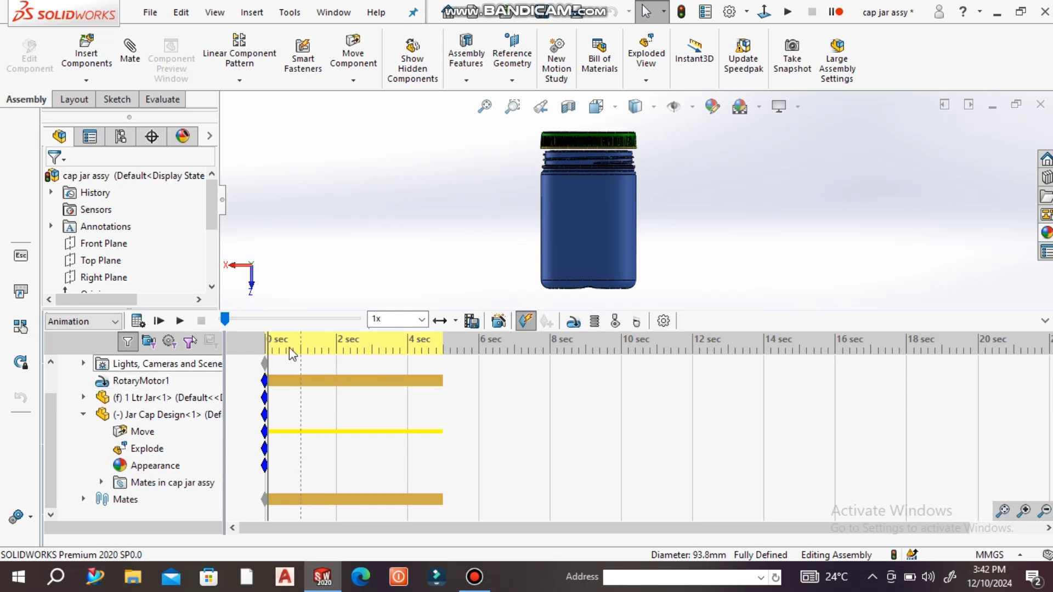
click(181, 321)
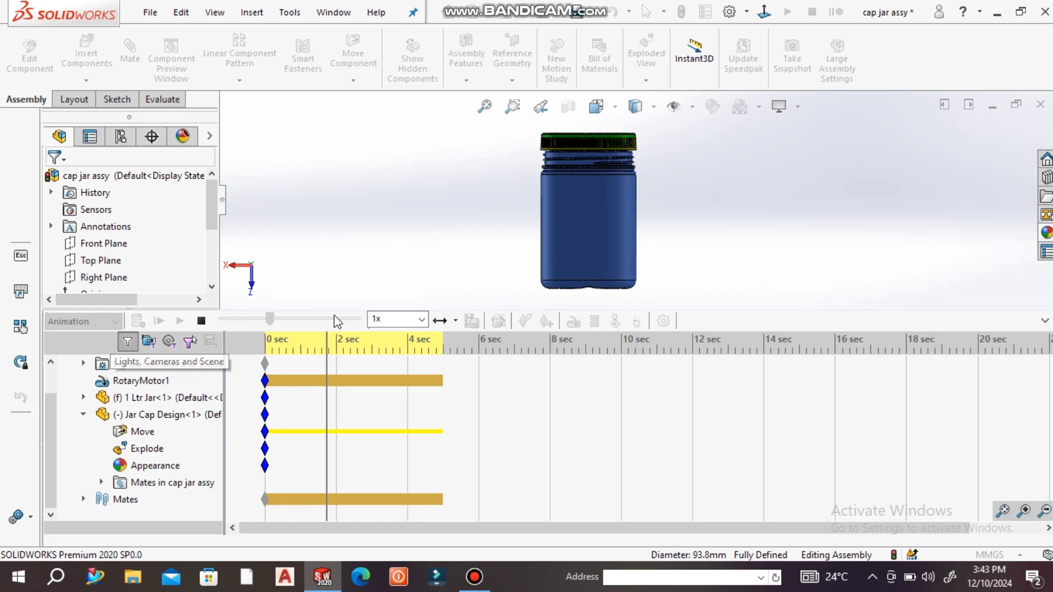
Stop the preview and drag the time bar back to 0 sec
click(201, 321)
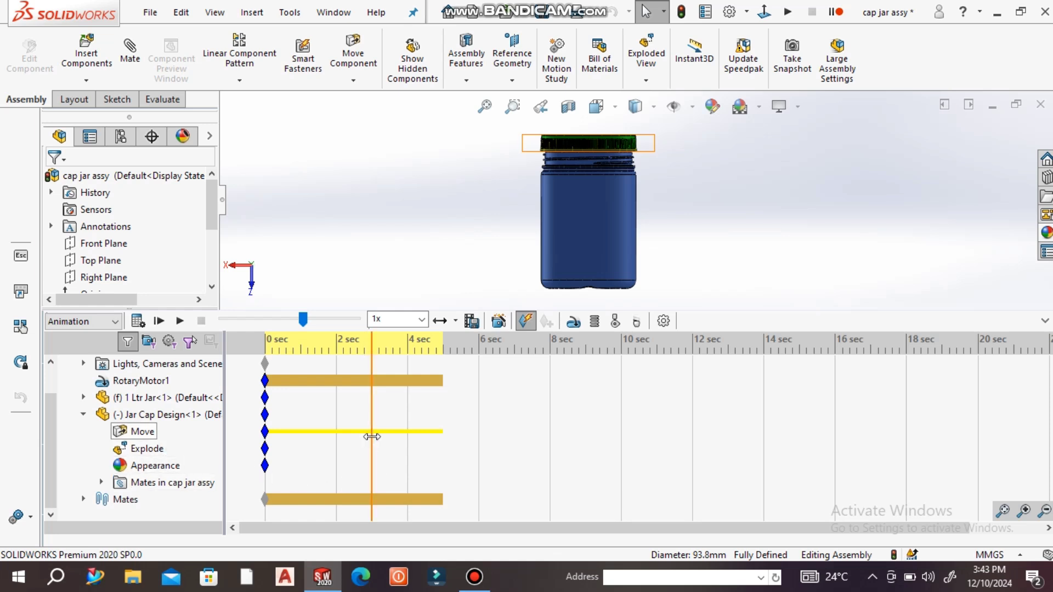
drag(372, 436, 262, 440)
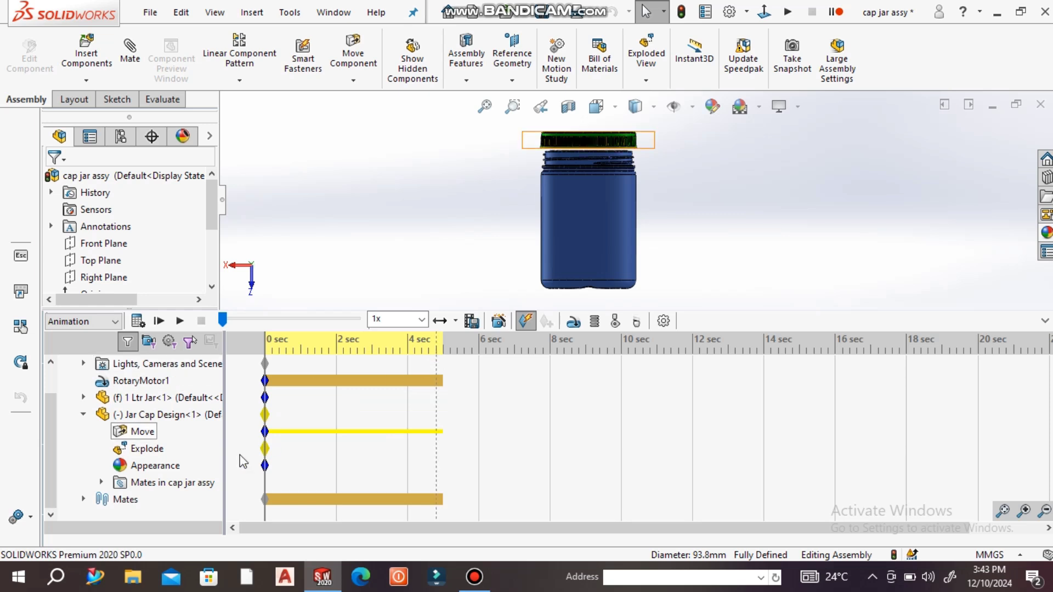
Hide the timeline, play the cap animation while orbiting to view from above, then restore the timeline
click(1044, 321)
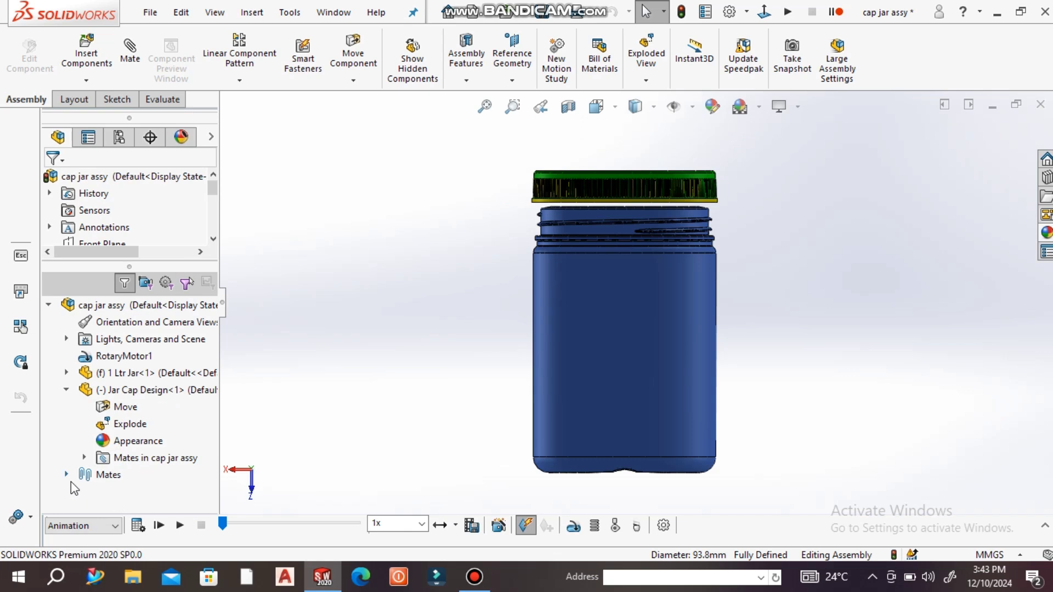
click(180, 526)
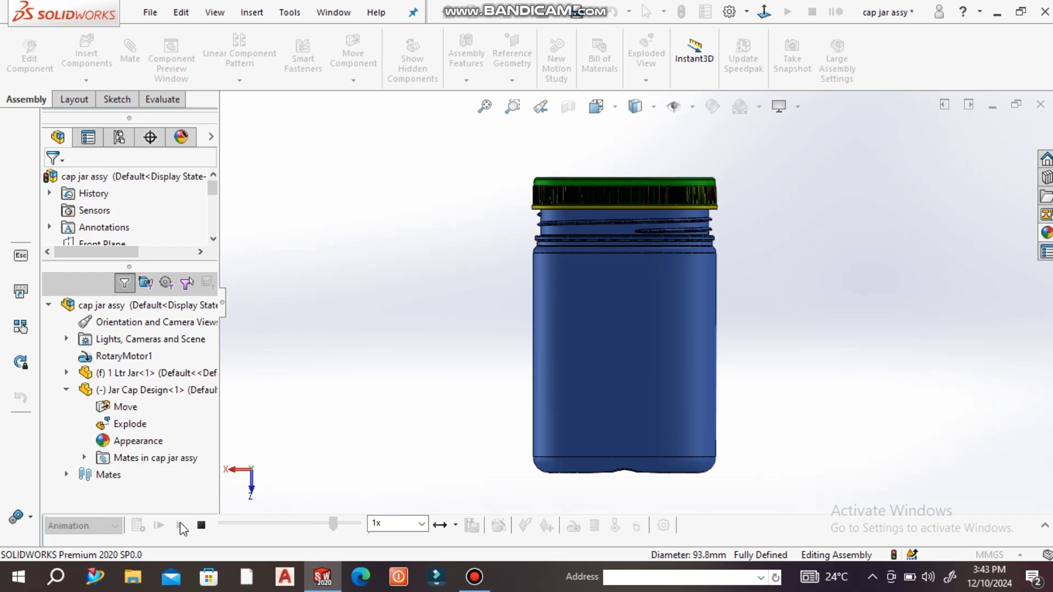
middle_drag(864, 319, 864, 333)
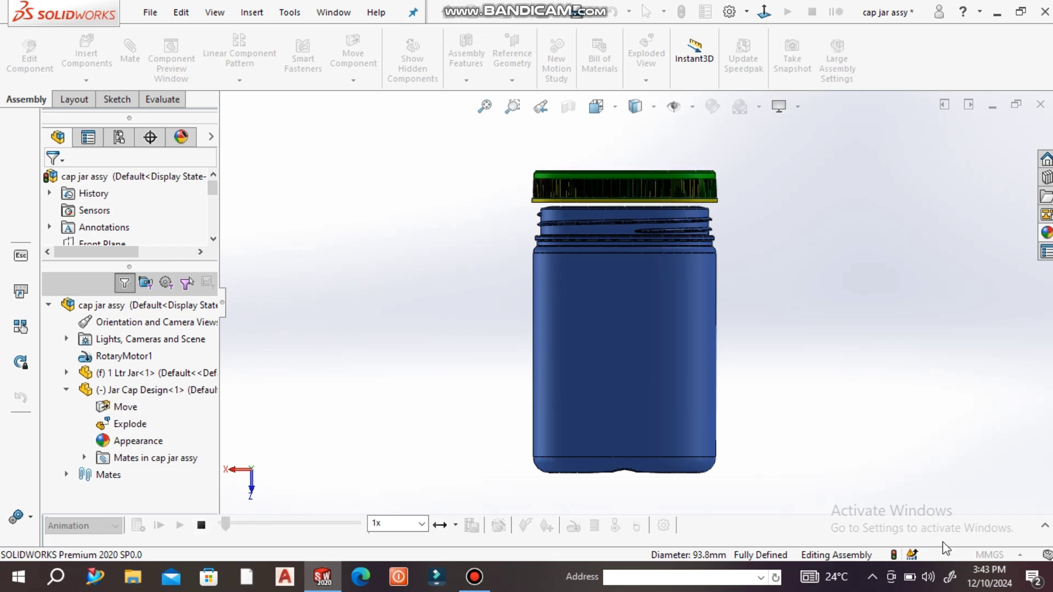
click(1045, 525)
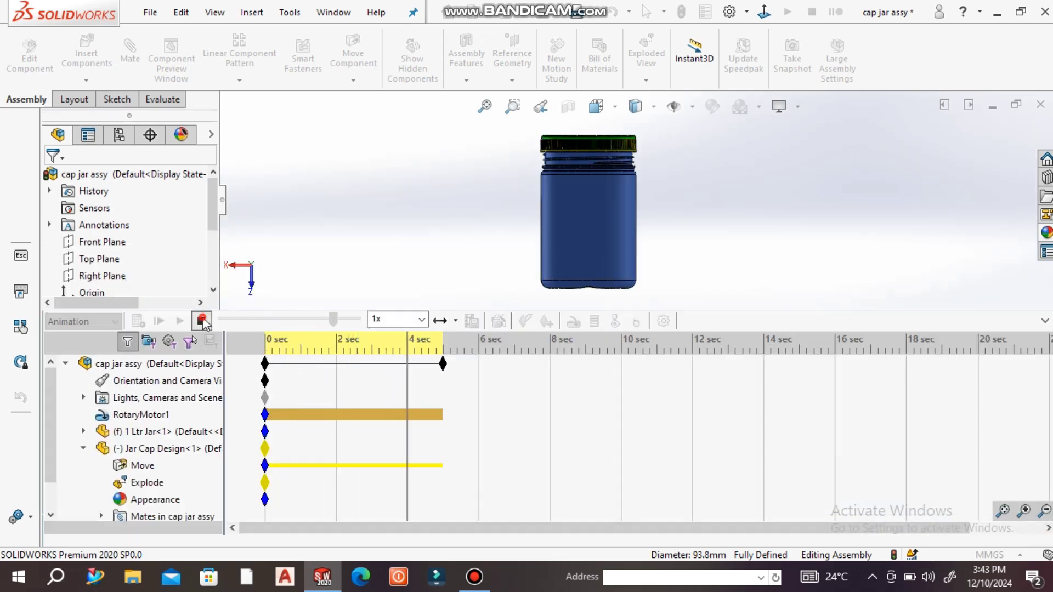
Stretch the study's end key point to 20 seconds, via about 11.5 seconds, and replay it
click(414, 398)
drag(417, 388, 266, 388)
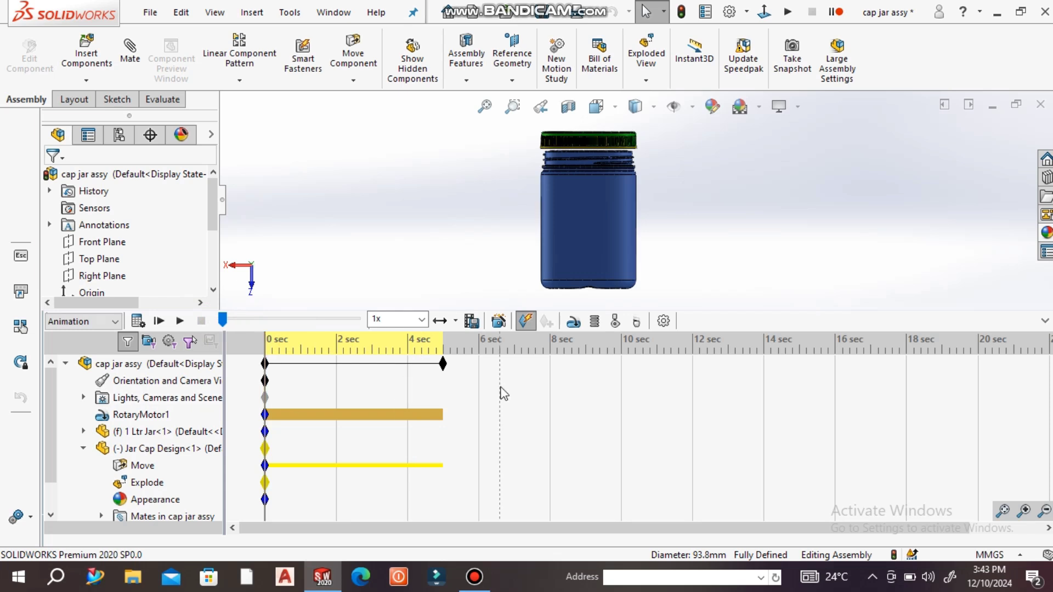
click(443, 364)
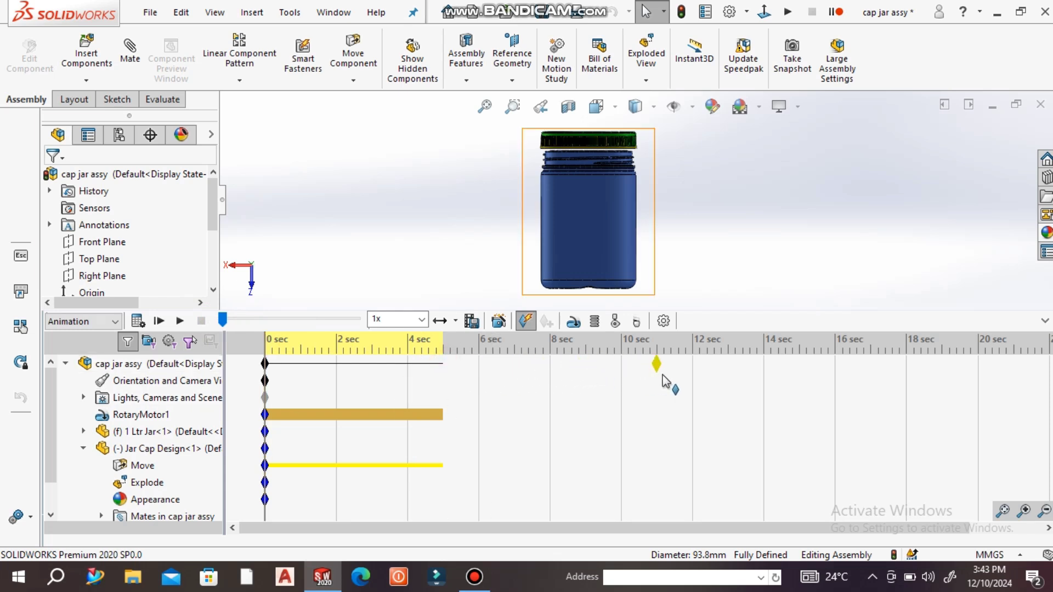
drag(675, 375, 676, 376)
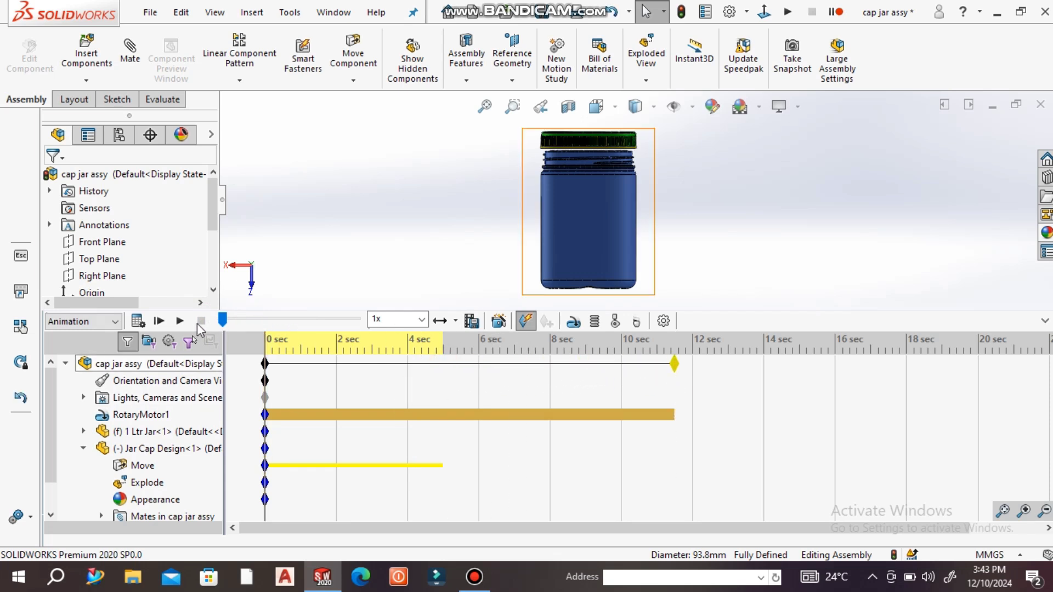
click(179, 321)
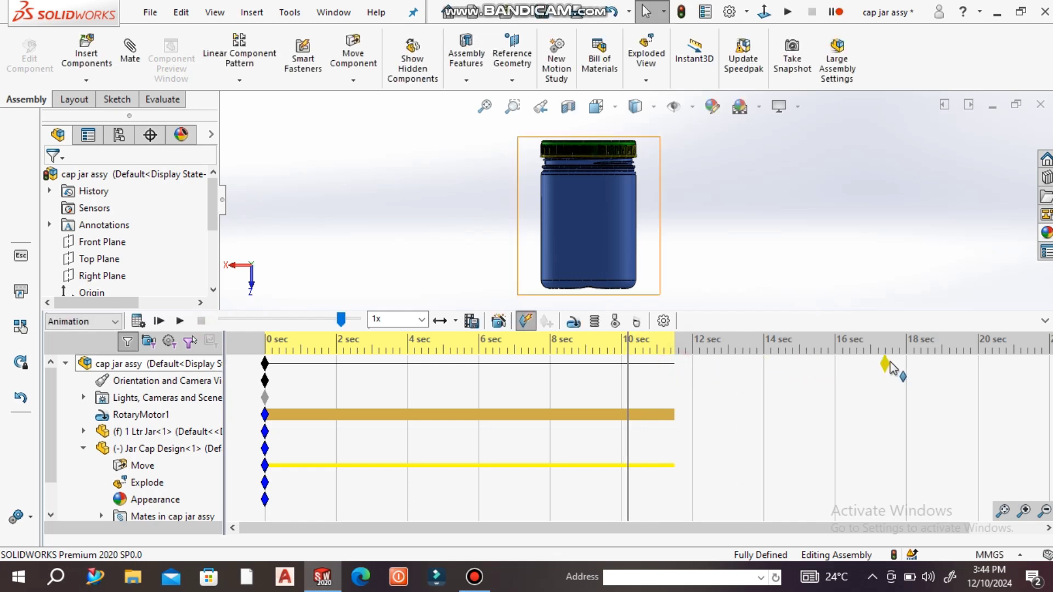
drag(971, 368, 975, 367)
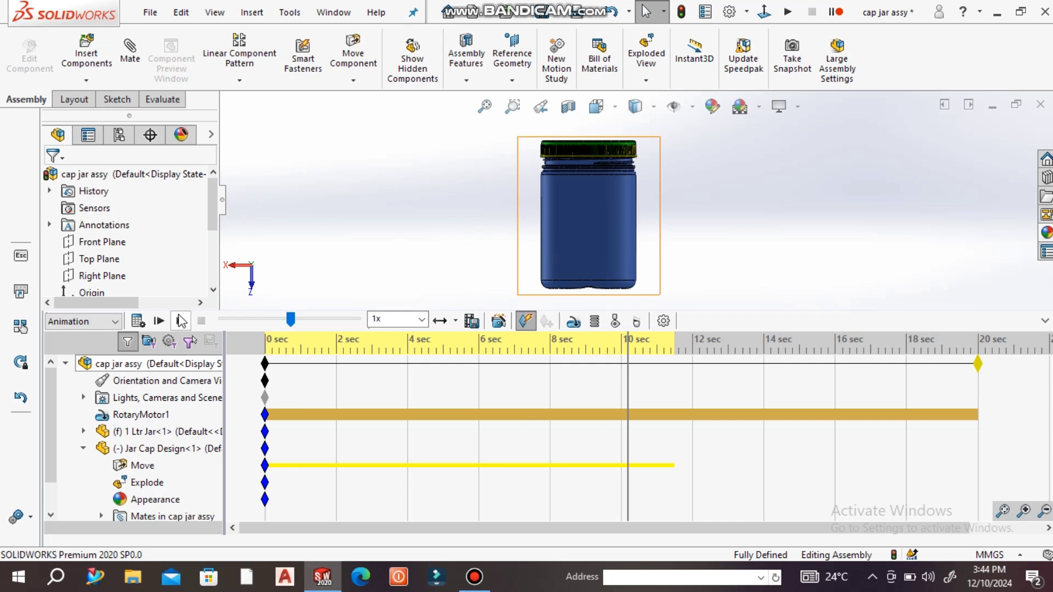
click(181, 320)
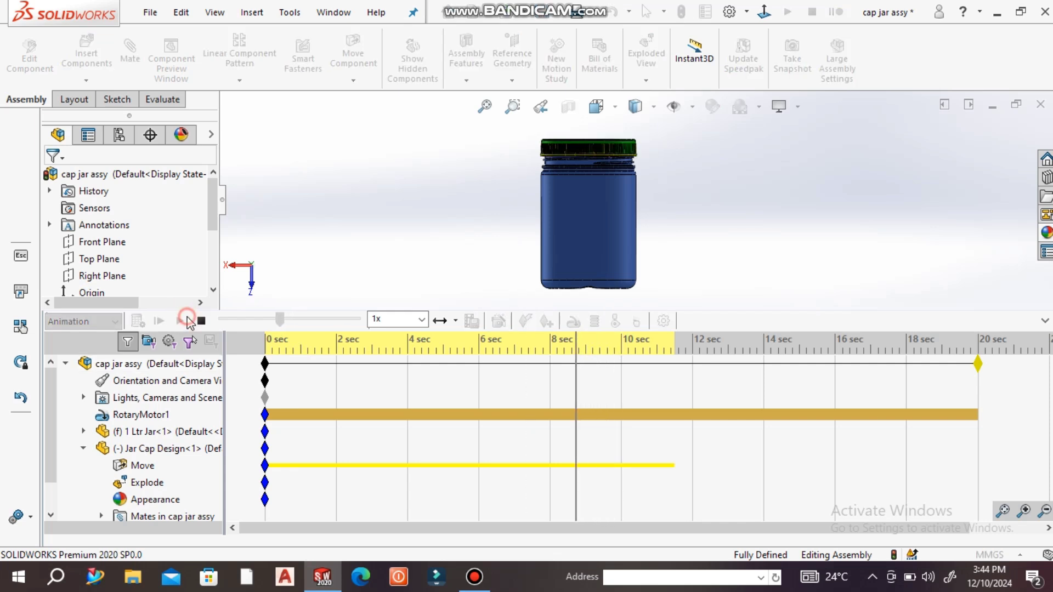
Rewind to 0 sec, replay the 20-second animation, and zoom and orbit onto the turning cap
click(201, 321)
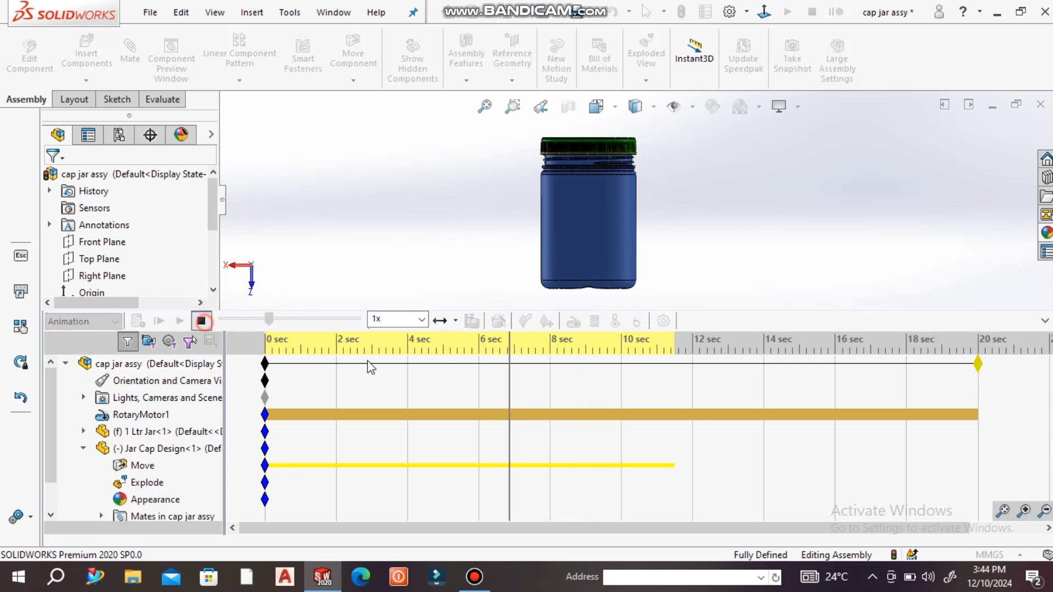
drag(510, 379, 220, 349)
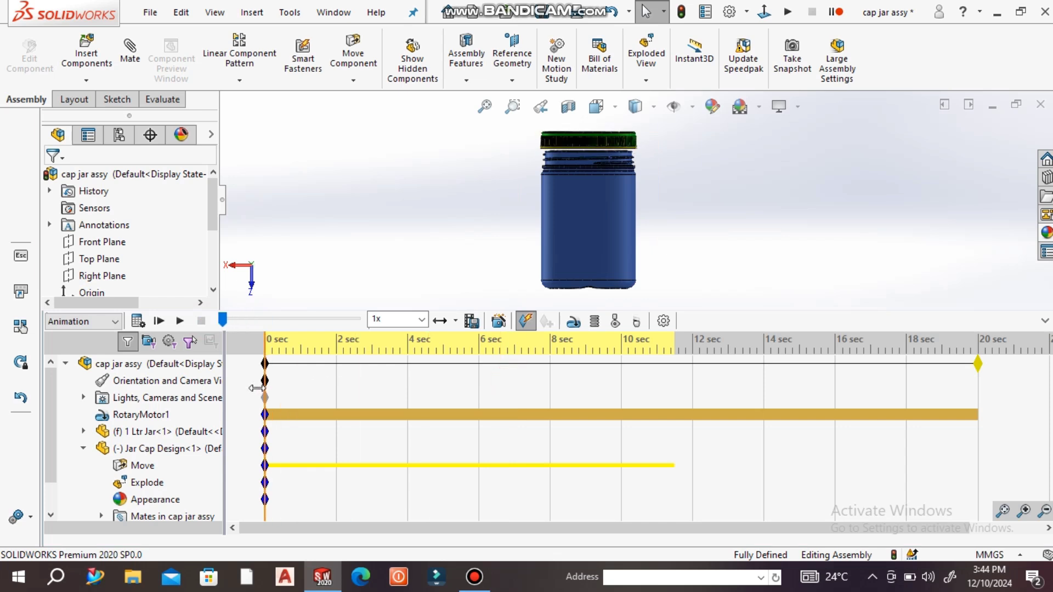
click(181, 321)
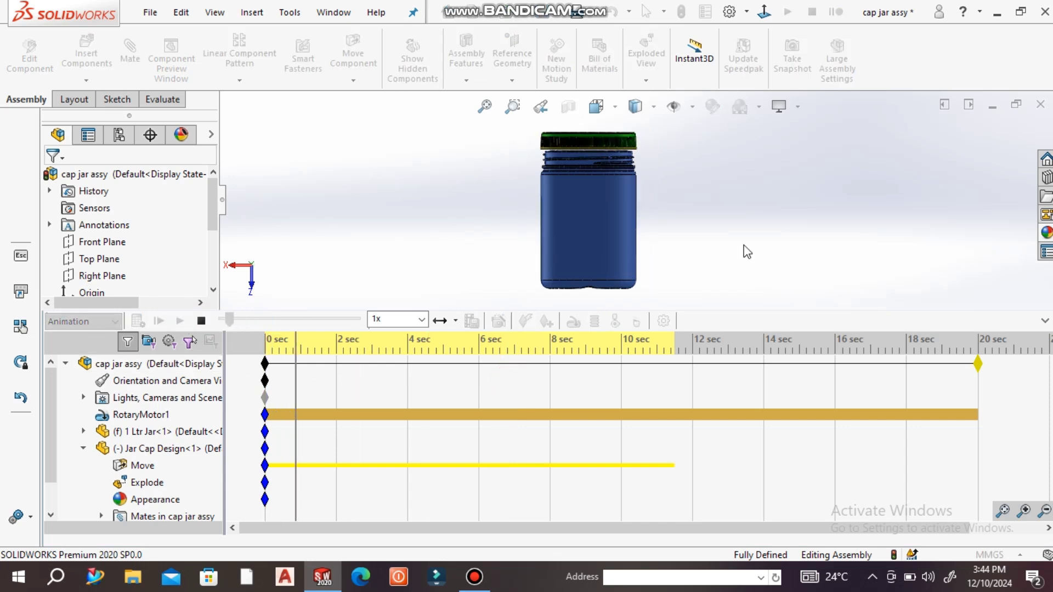
scroll(582, 150, up, 3)
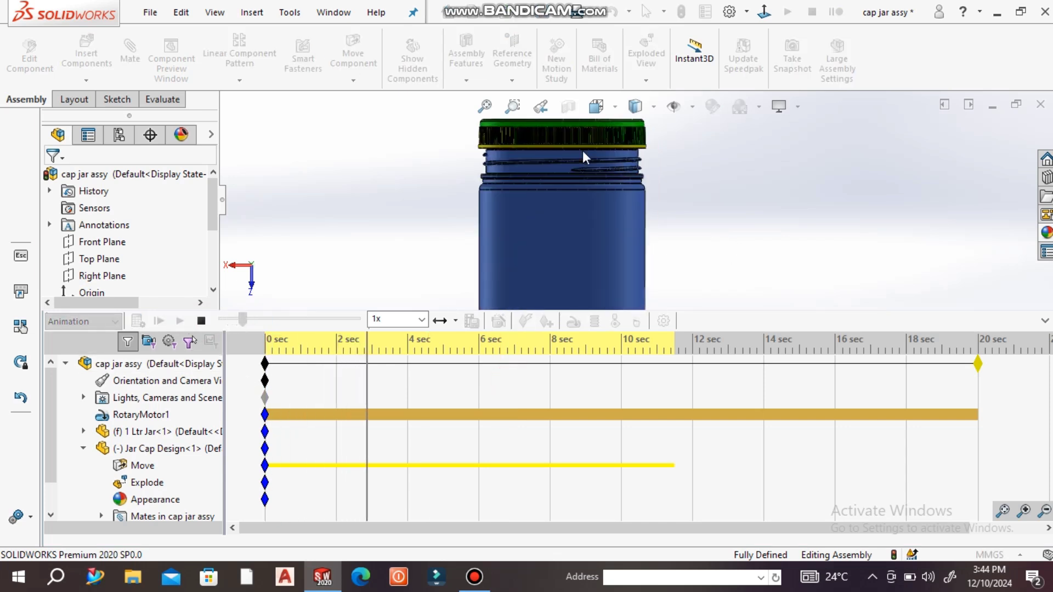
middle_drag(580, 163, 562, 169)
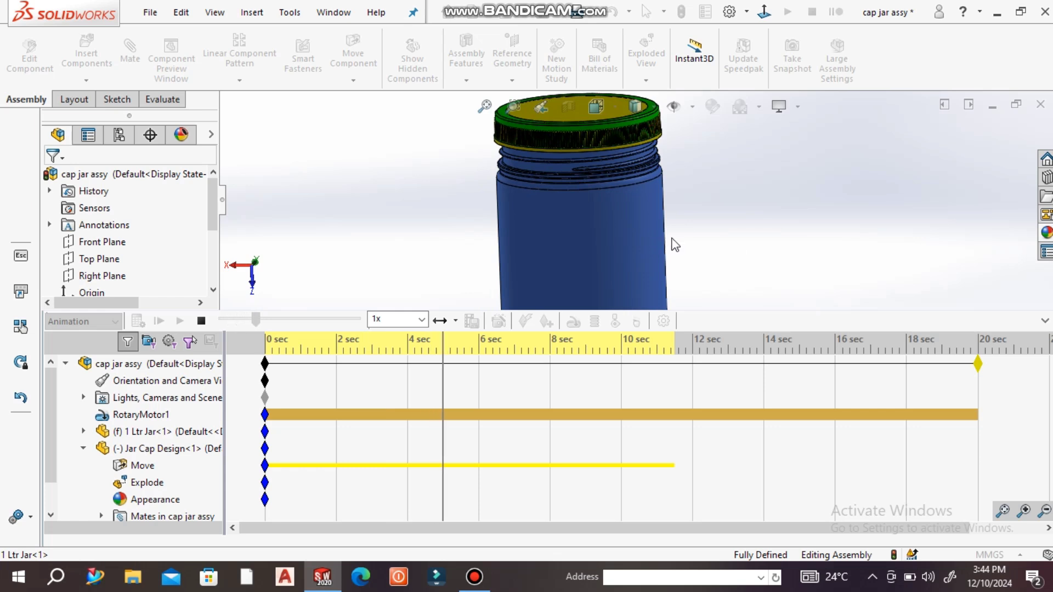
middle_drag(680, 244, 594, 121)
scroll(597, 126, up, 2)
scroll(600, 132, up, 2)
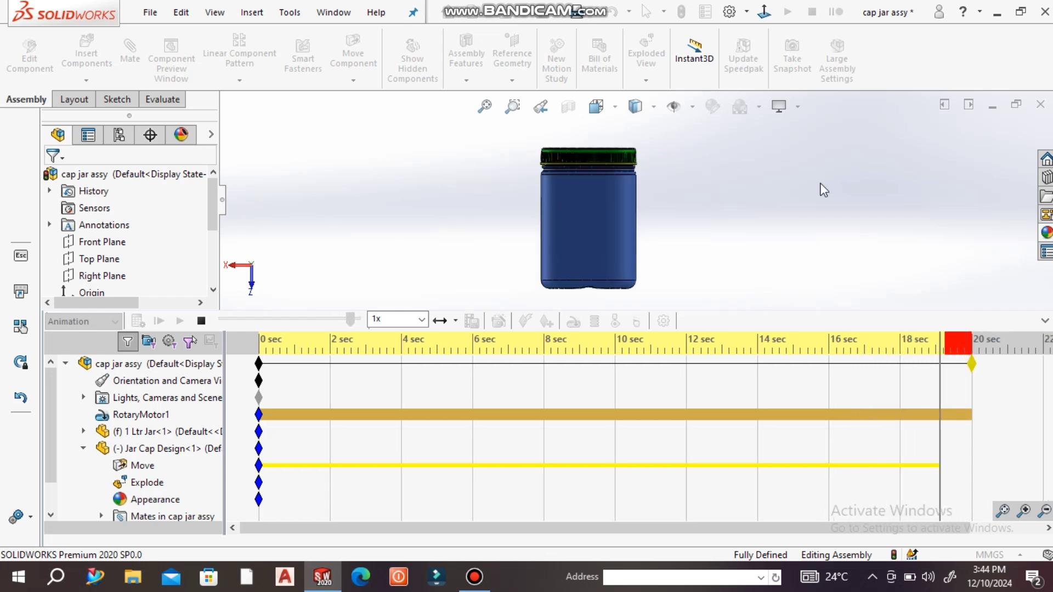
Move the end key point to about 19.6 seconds, check its properties, then rewind and replay
click(201, 321)
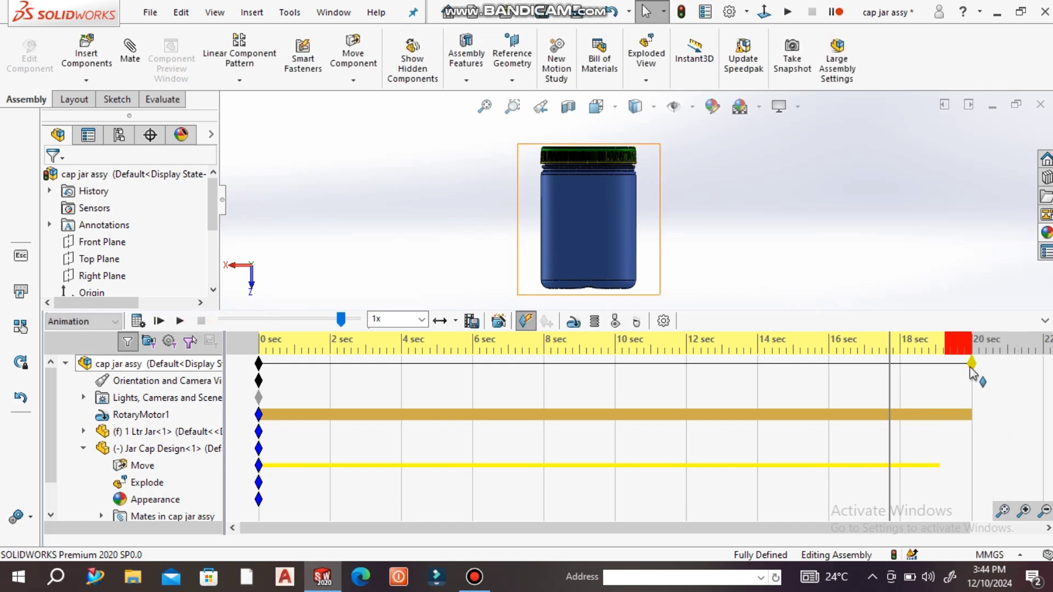
drag(971, 363, 946, 365)
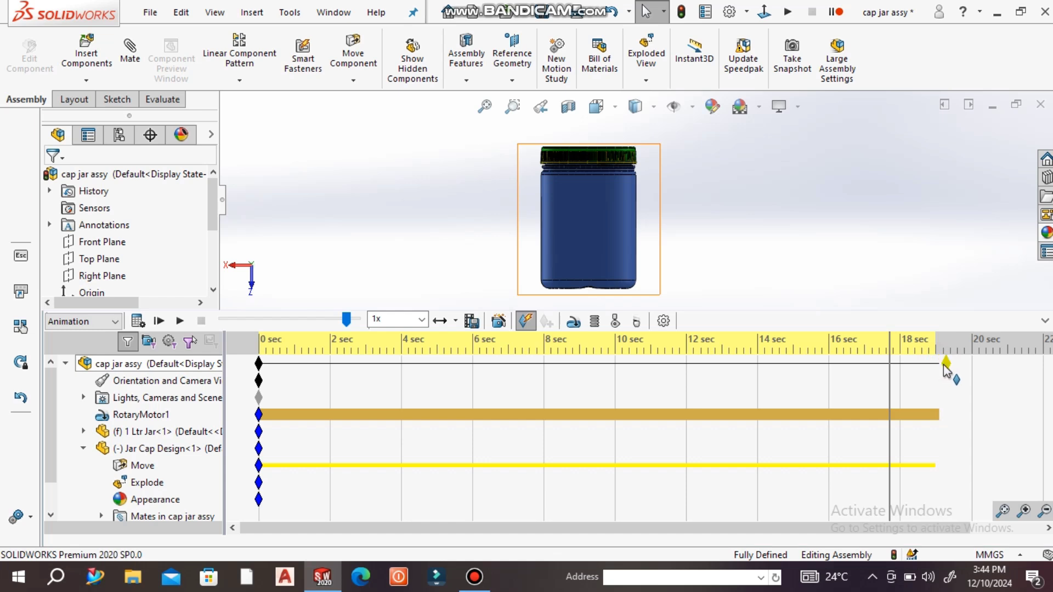
click(947, 365)
drag(890, 368, 252, 382)
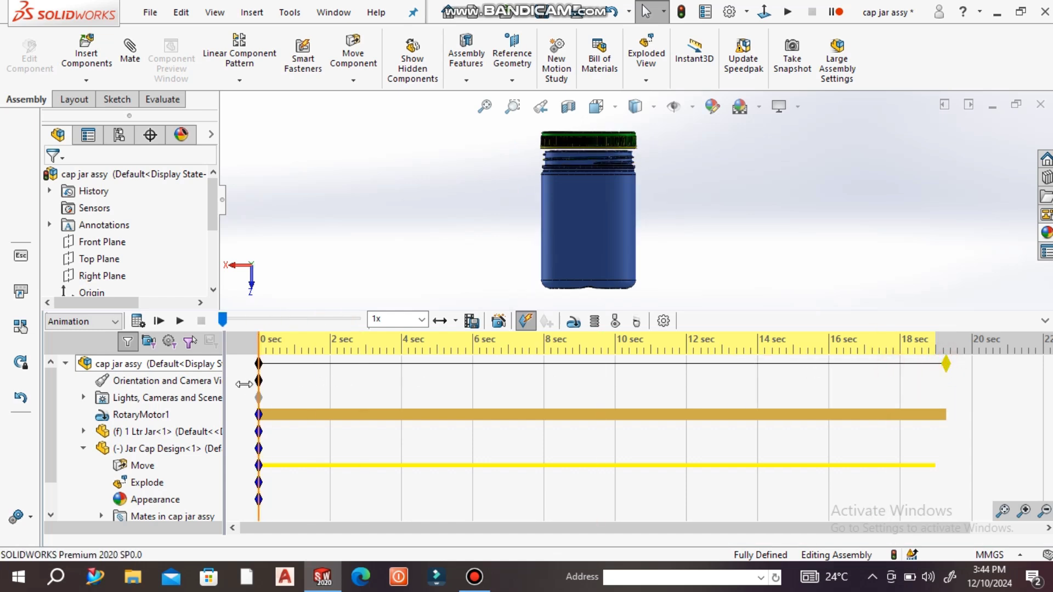
click(179, 321)
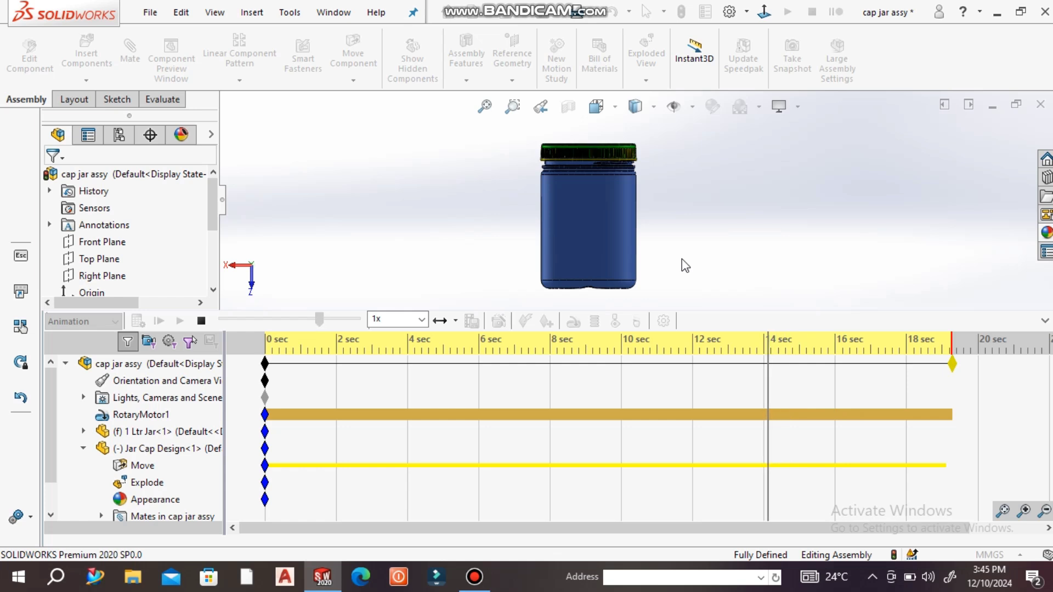
Collapse the MotionManager timeline, view the green cap from above, and stop the playing animation
click(1044, 324)
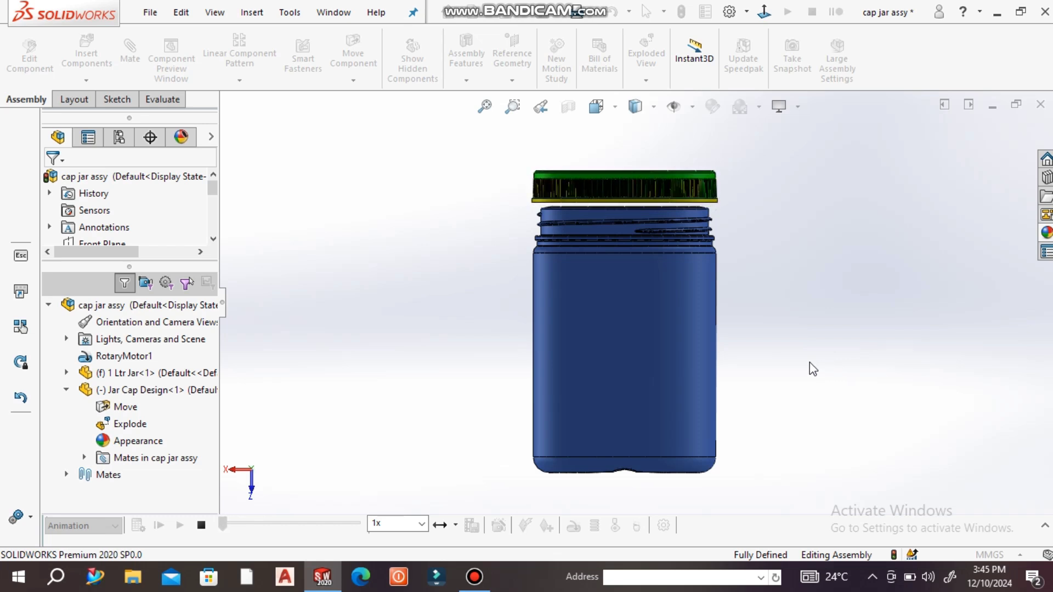
mouse_move(813, 369)
middle_down()
mouse_move(807, 389)
mouse_move(634, 255)
middle_up()
scroll(515, 194, down, 3)
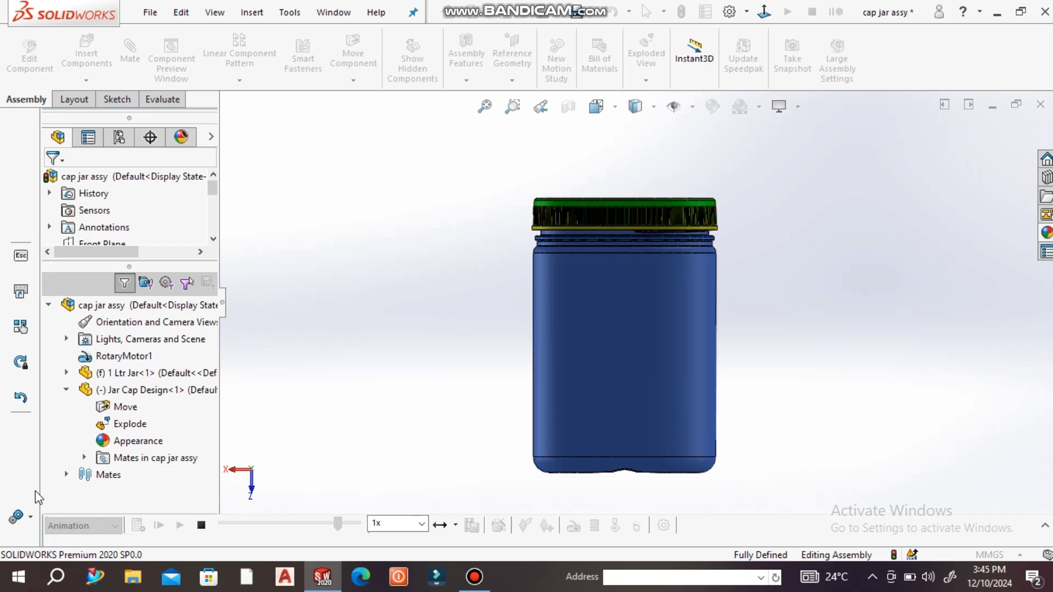
click(201, 526)
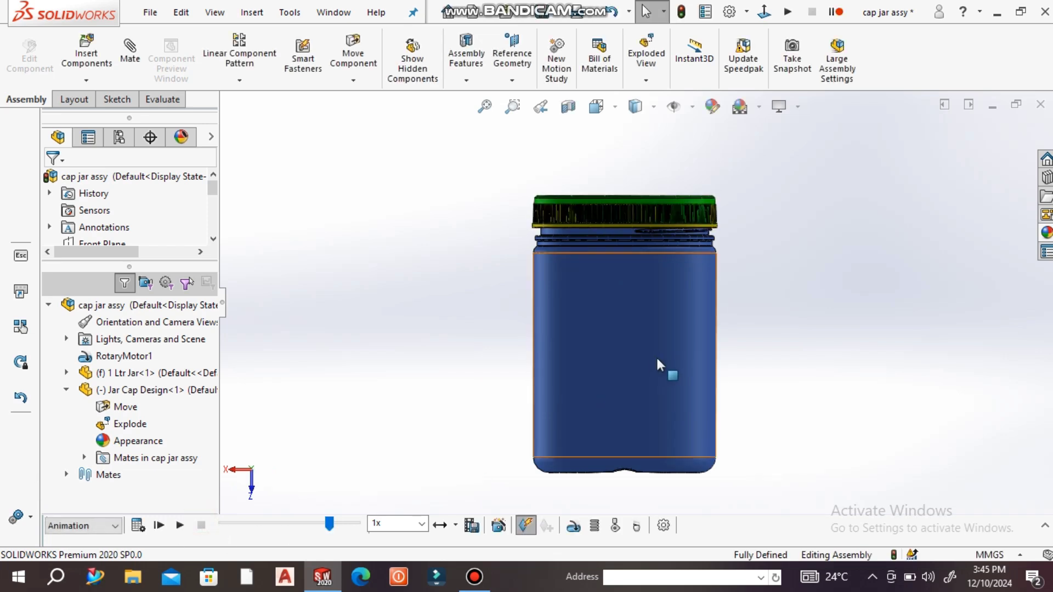